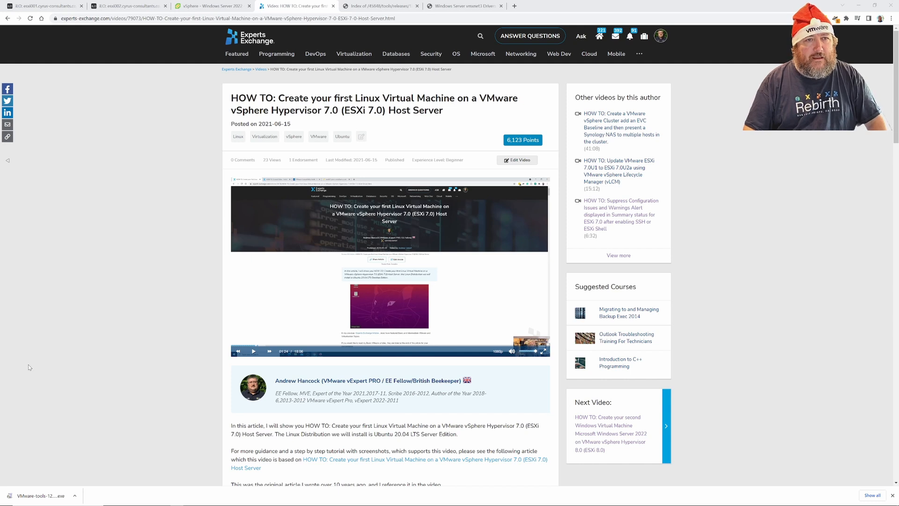
Switch from the Experts Exchange page to the vSphere Client browser tab.
left_click(205, 7)
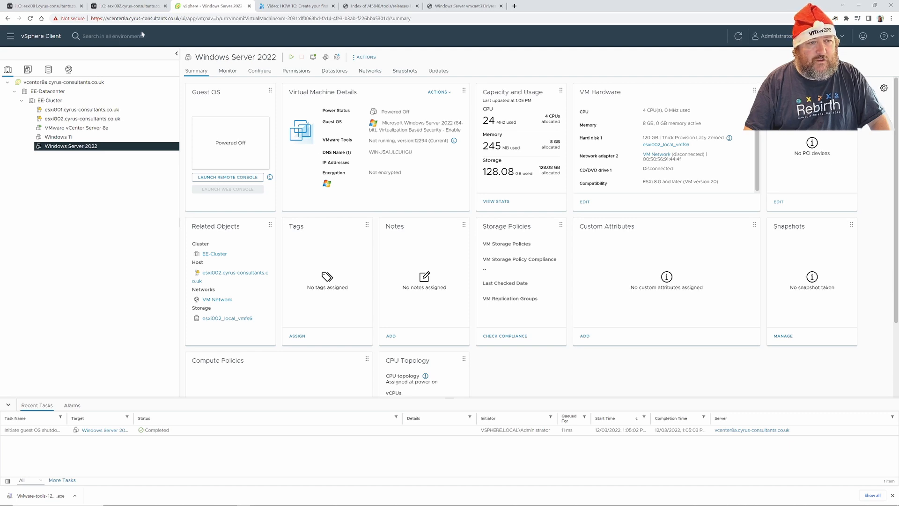
Create a new virtual machine on EE-Cluster named 'Ubuntu Desktop' and continue to compute resource.
left_click(73, 102)
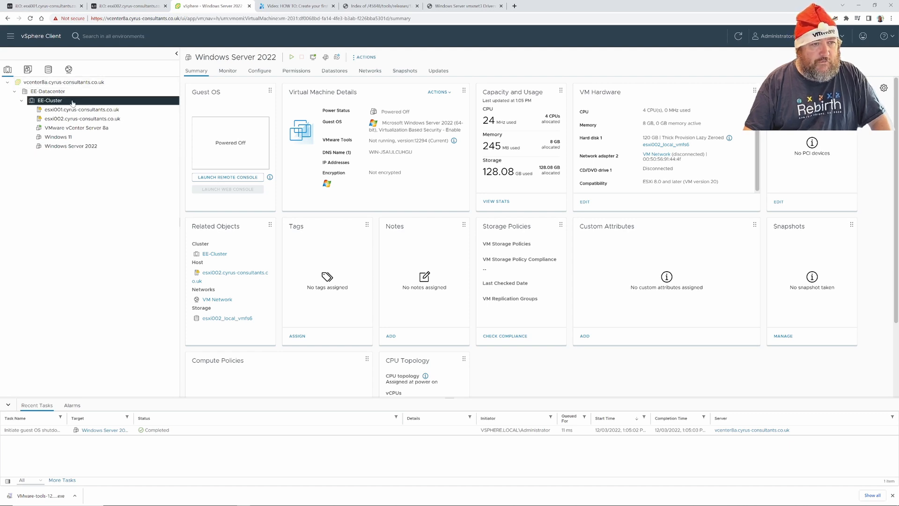
right_click(72, 101)
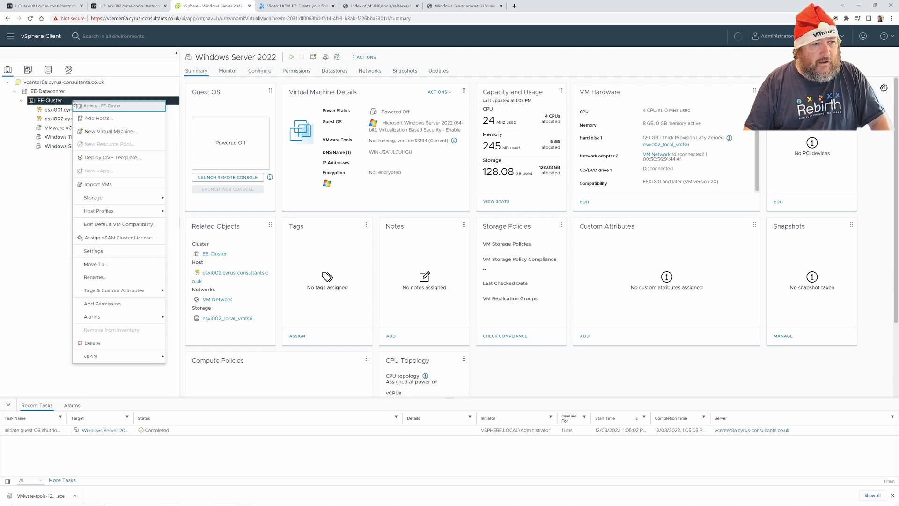
left_click(122, 133)
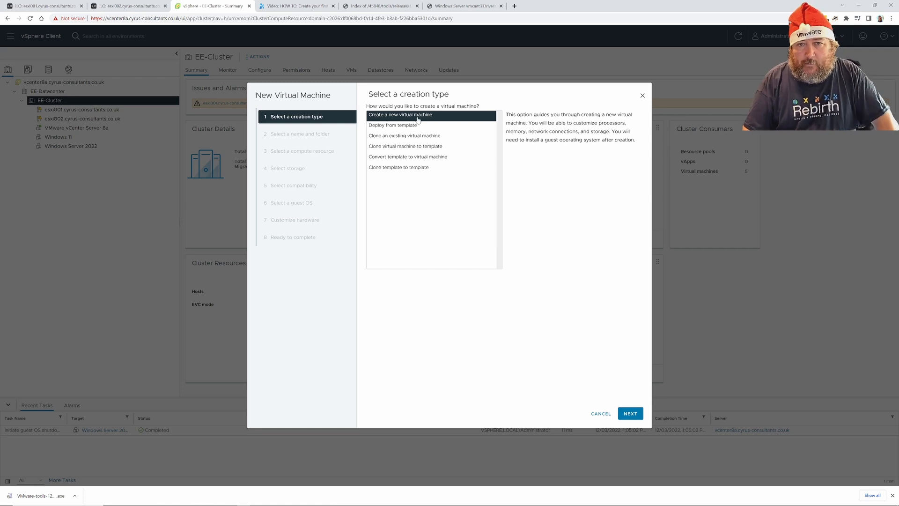
left_click(629, 418)
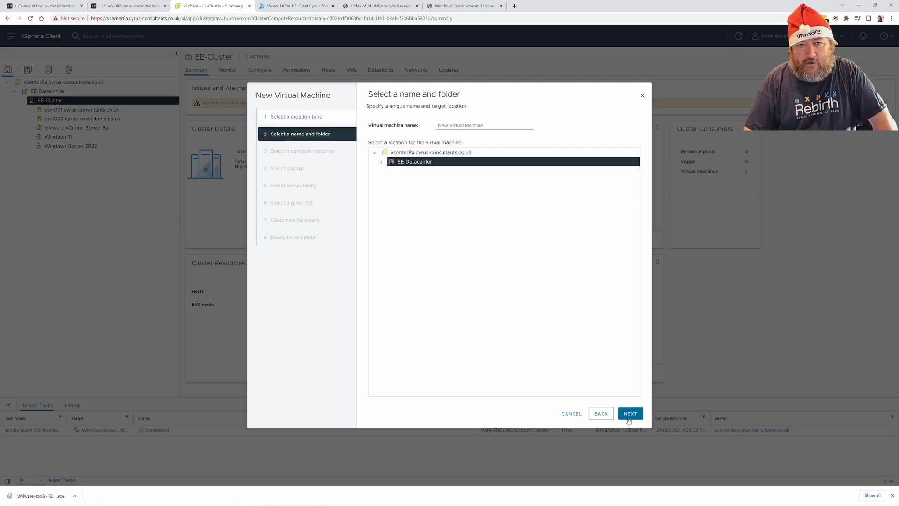
left_click(492, 124)
left_click_drag(491, 124, 401, 133)
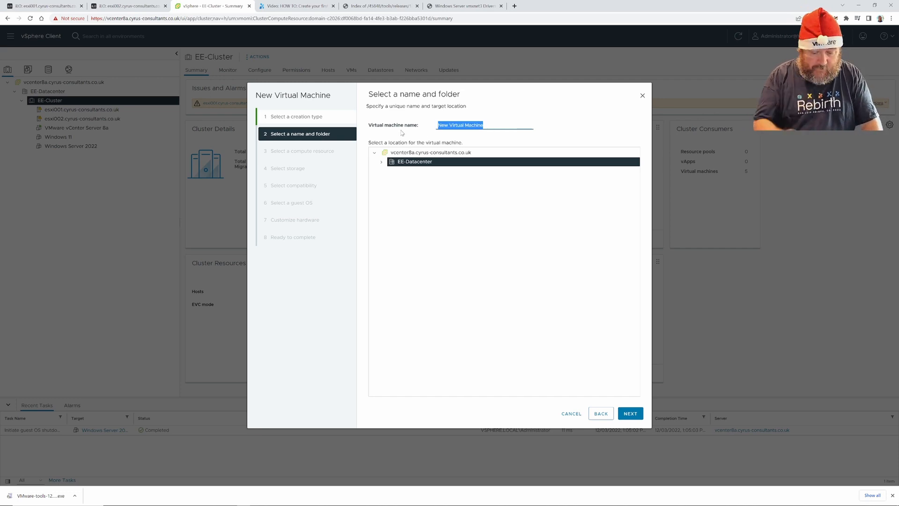
type("Ubuntu")
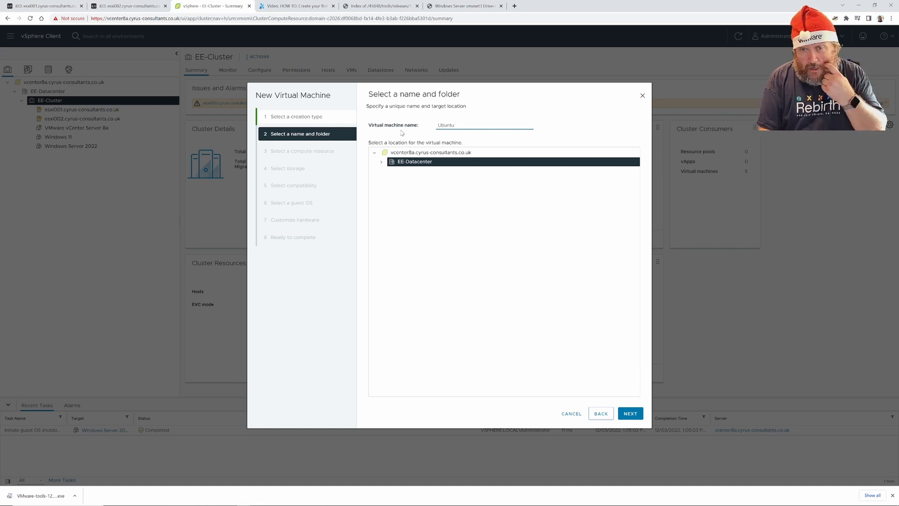
type(" Desktop")
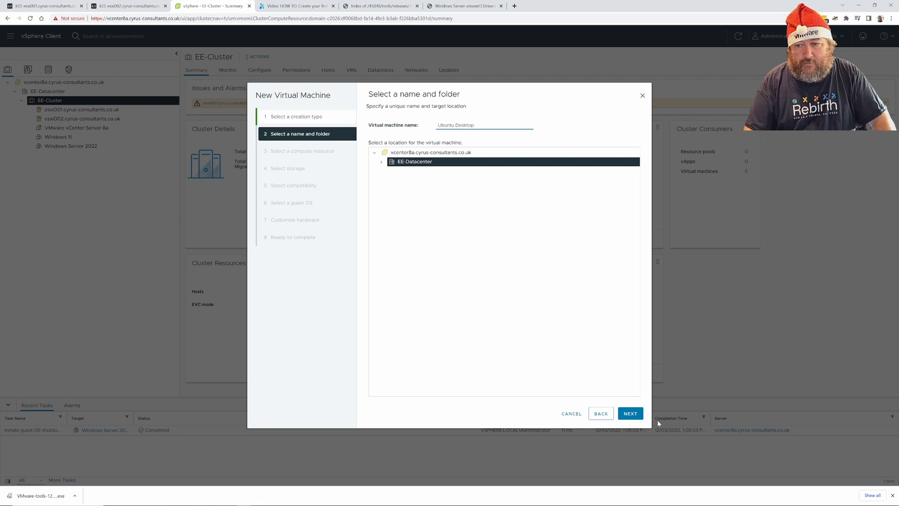
left_click(629, 413)
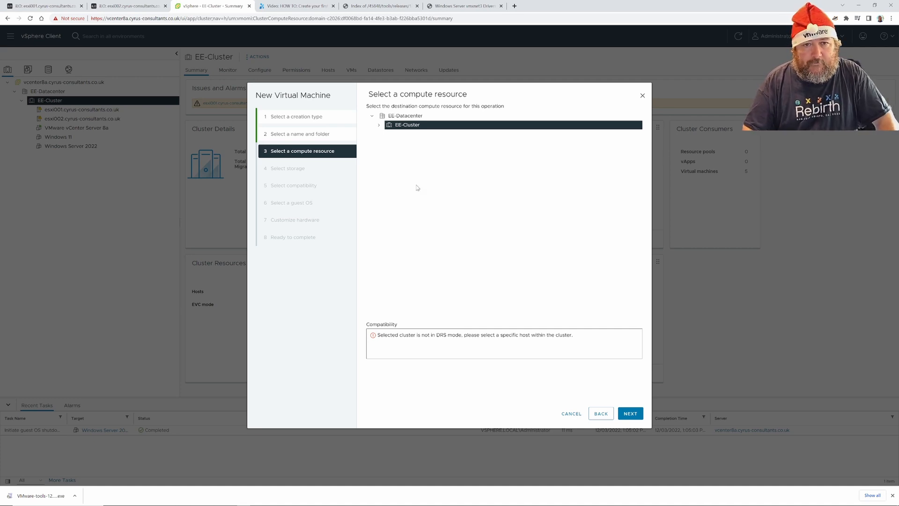
Place the new VM on host esxi002 with datastore esxi002_local_vmfs6.
left_click(379, 126)
left_click(420, 143)
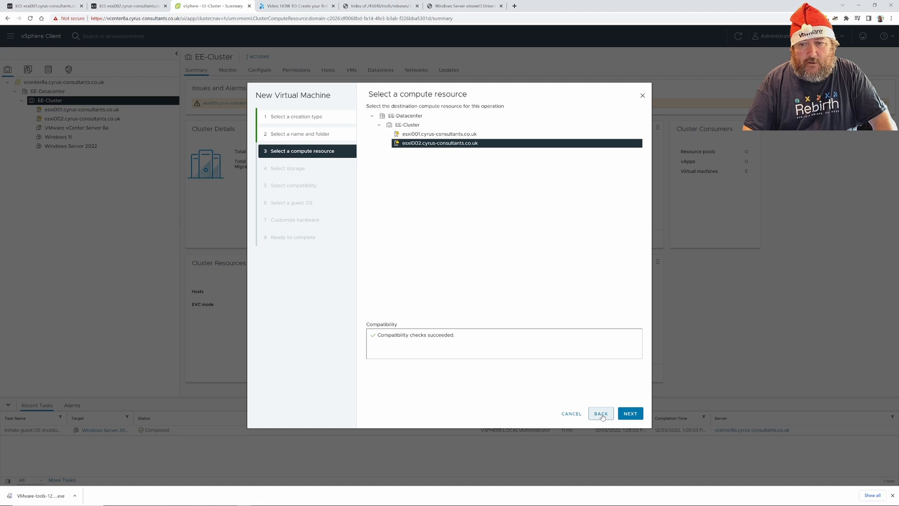
left_click(630, 414)
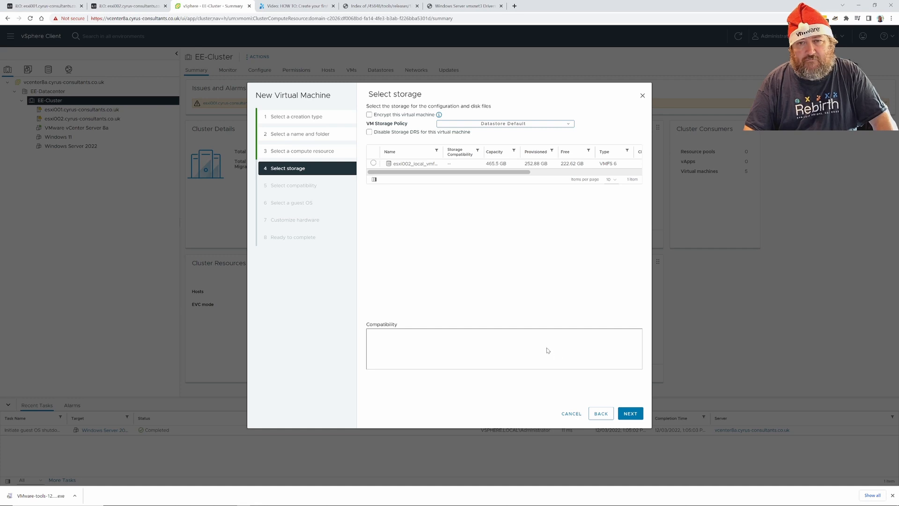
left_click(373, 163)
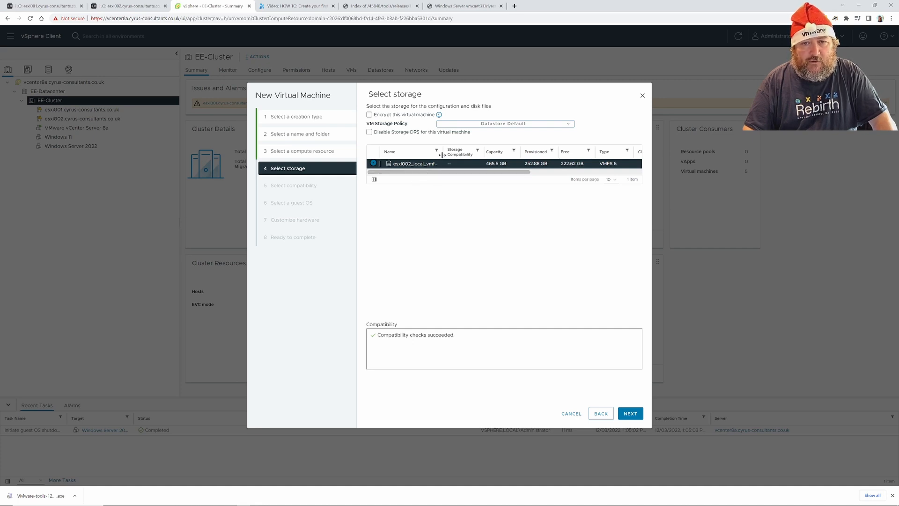
left_click_drag(442, 153, 455, 153)
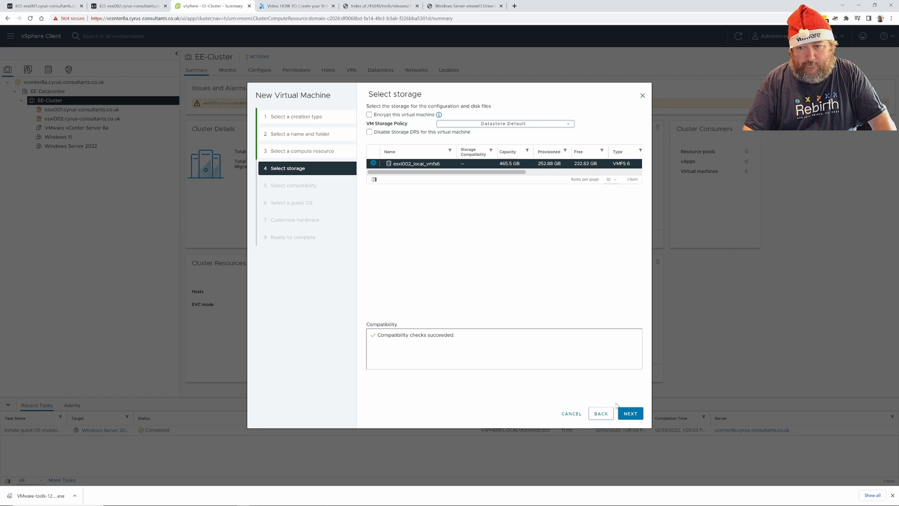
left_click(630, 414)
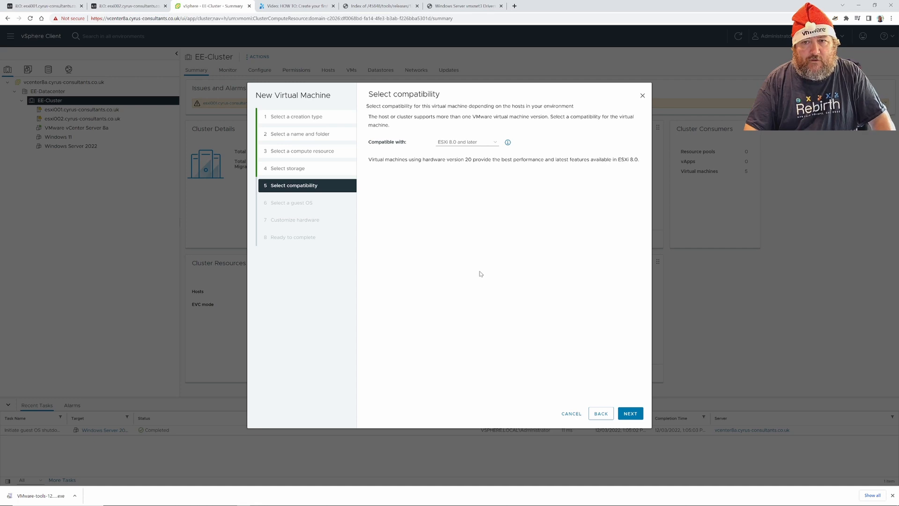
Keep default compatibility and set the guest OS to Linux, Ubuntu Linux (64-bit).
left_click(635, 416)
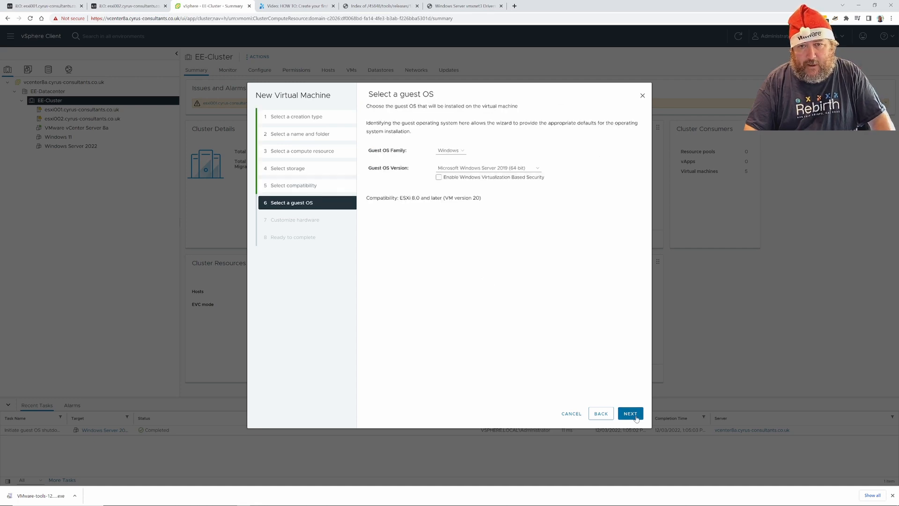
left_click(458, 152)
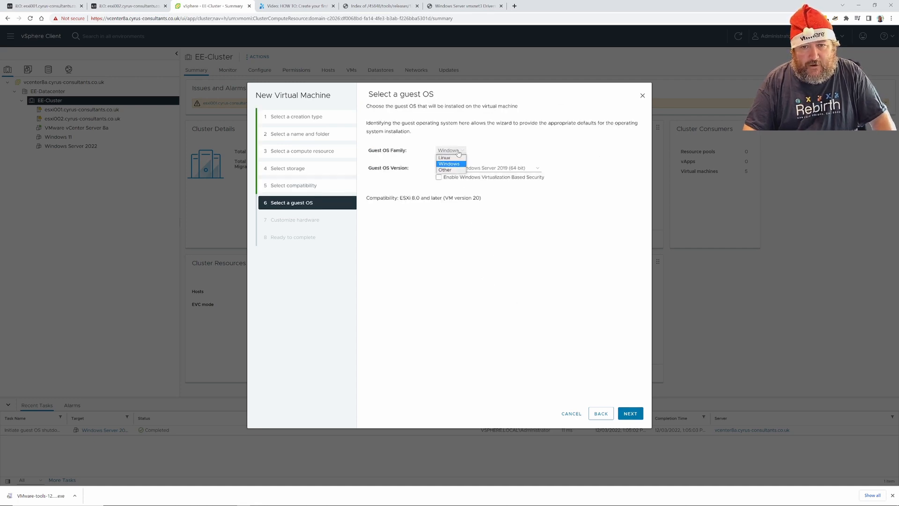
left_click(444, 158)
left_click(468, 168)
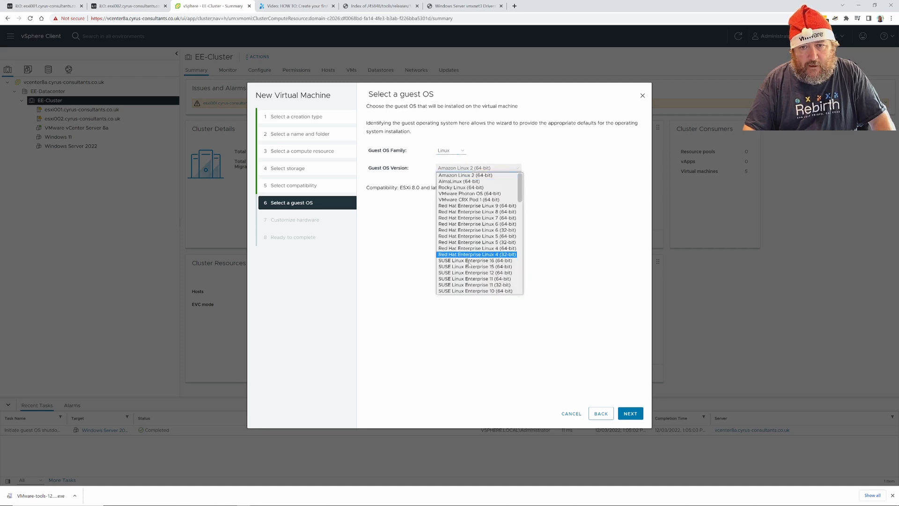
scroll(470, 267, "down", 5)
scroll(474, 270, "down", 5)
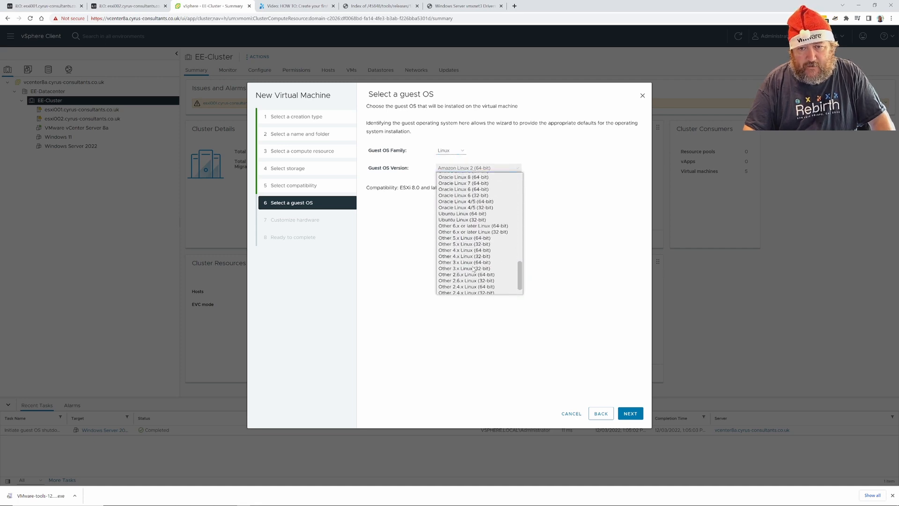
left_click(466, 213)
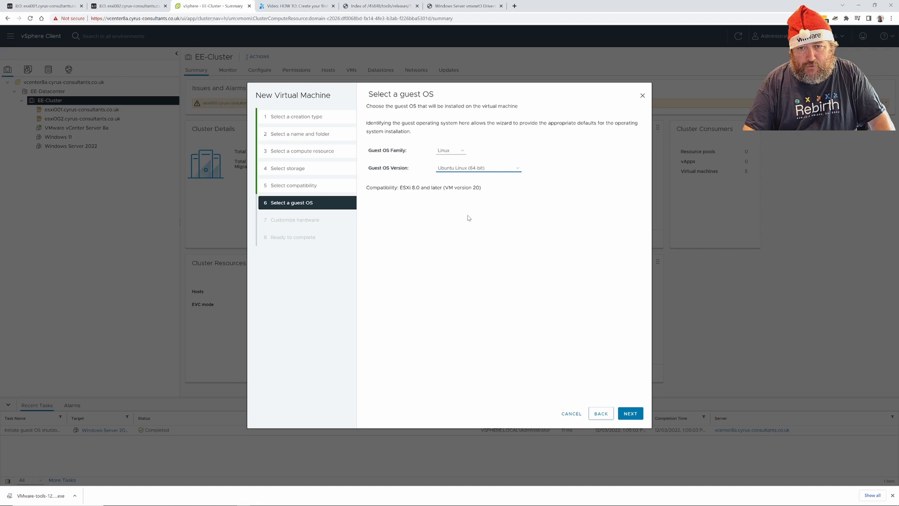
left_click(630, 413)
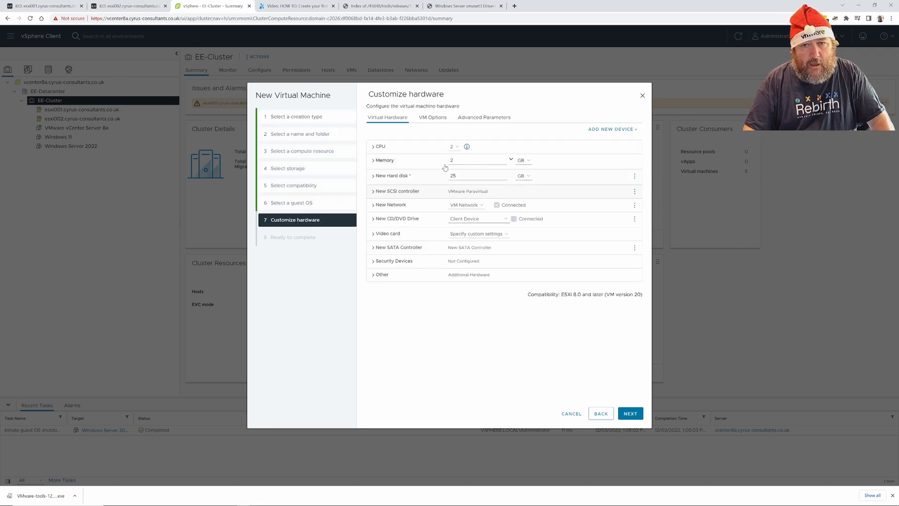
Give the VM 4 CPUs, 8 GB memory and an 80 GB hard disk.
left_click(373, 147)
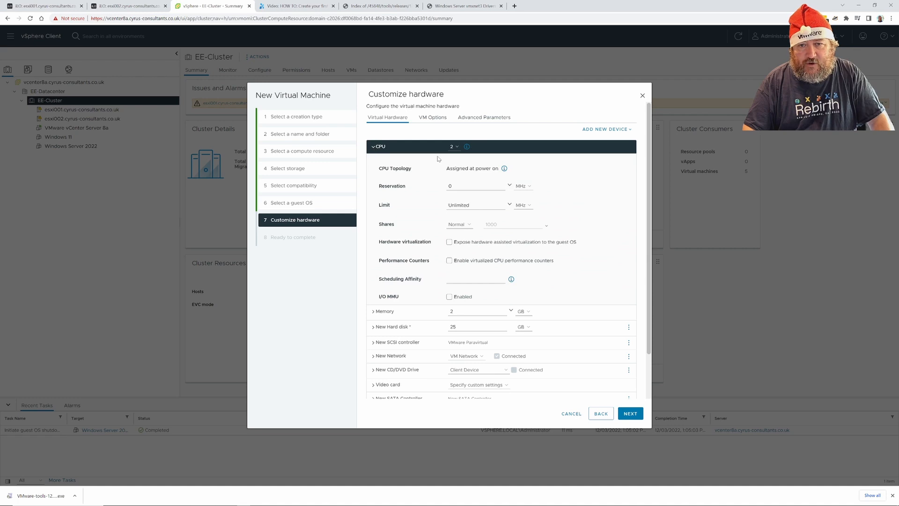
left_click(453, 147)
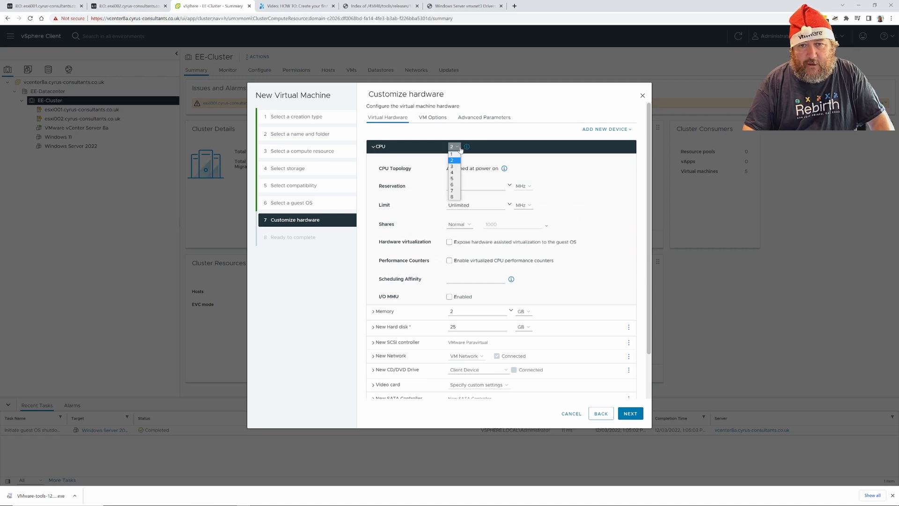
left_click(451, 172)
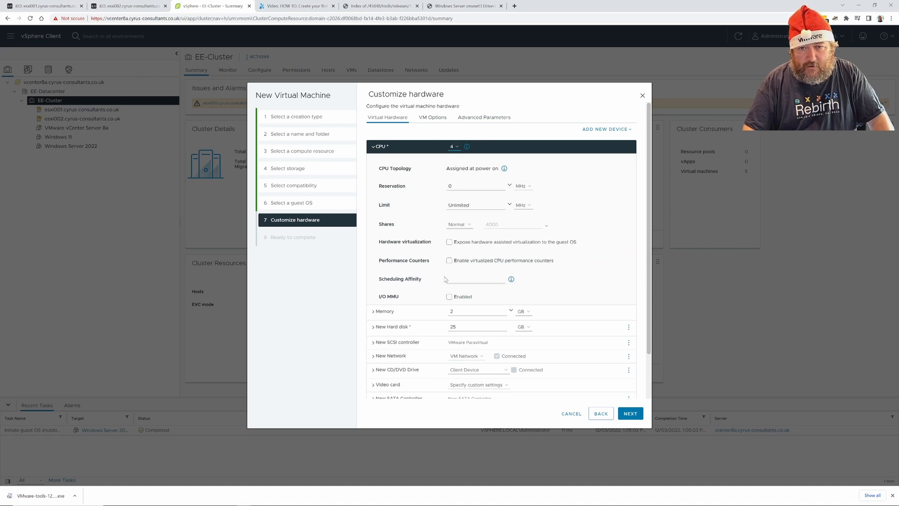
double_click(451, 311)
type("8")
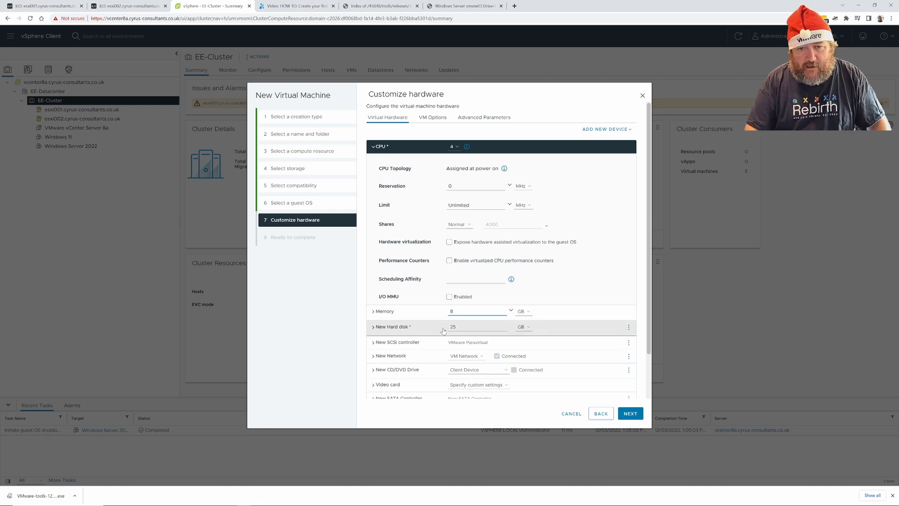
double_click(465, 327)
left_click(442, 330)
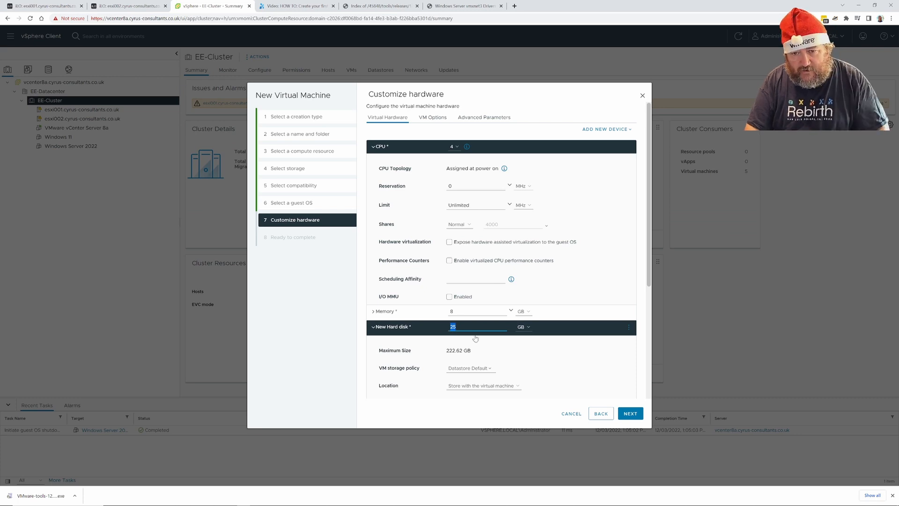
type("80")
Go back from the review to hardware and open the New CD/DVD Drive media choices.
left_click(628, 415)
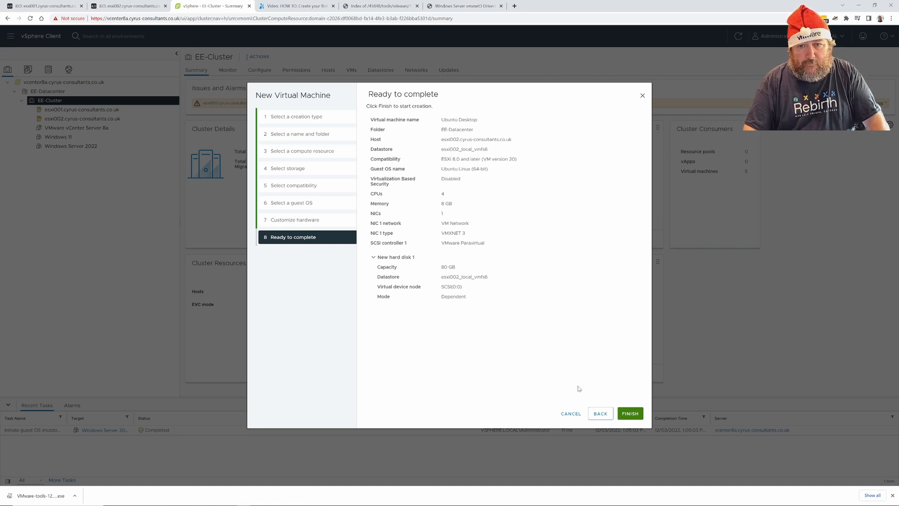
left_click(601, 413)
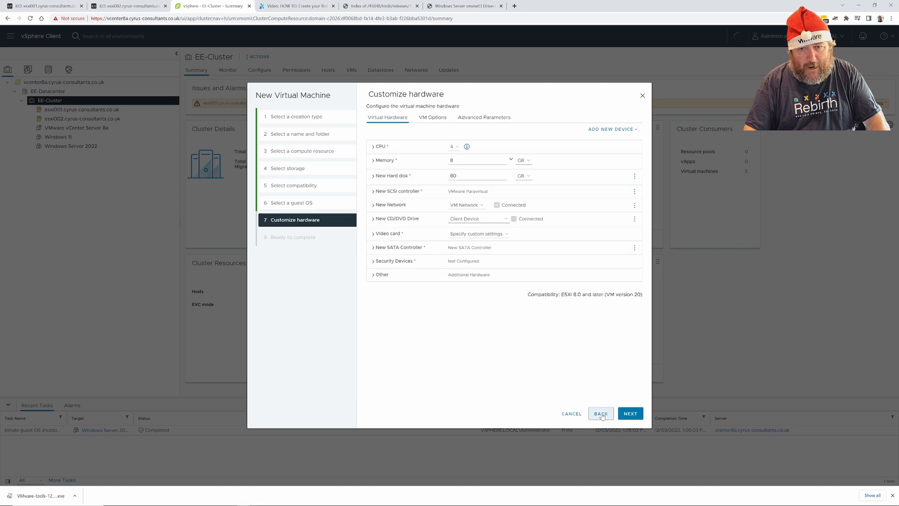
left_click(374, 219)
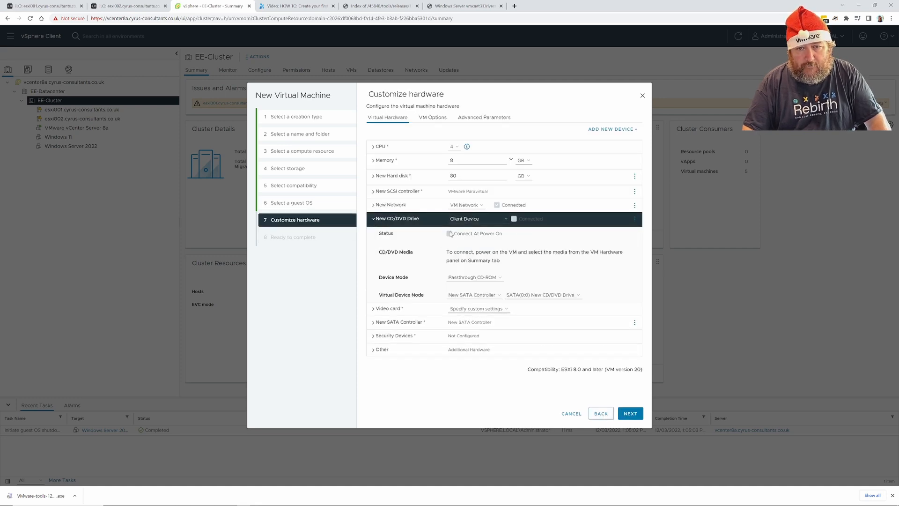
left_click(487, 219)
Mount ubuntu-22.04.1-live-server-amd64.iso from esxi002_local_vmfs6's isos folder as a Datastore ISO File.
left_click(487, 232)
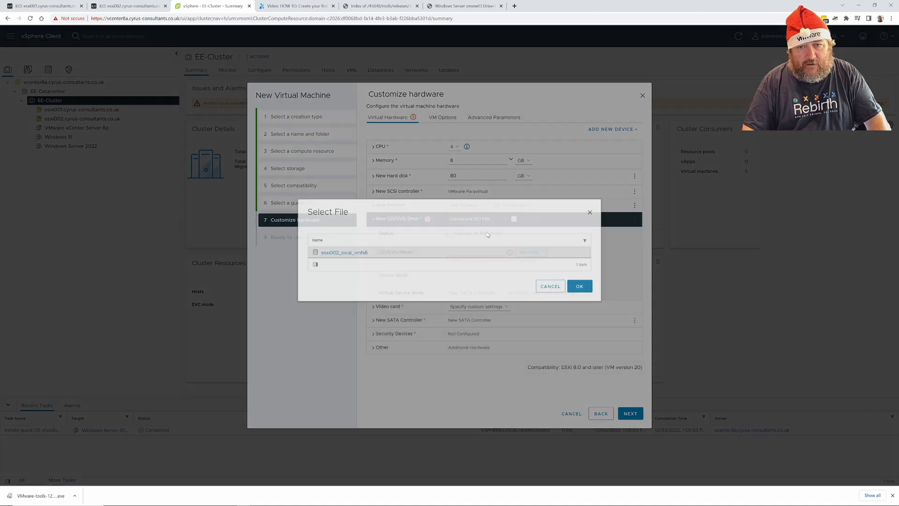
left_click(349, 260)
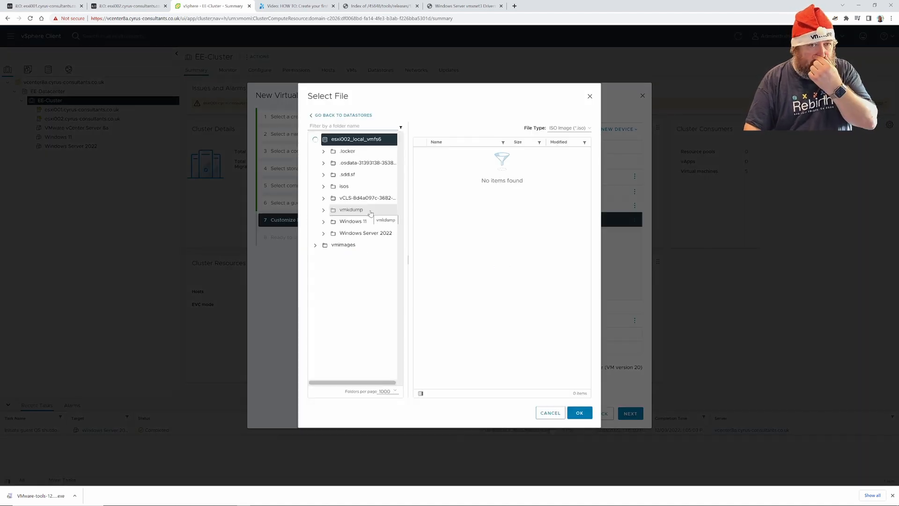
left_click(364, 187)
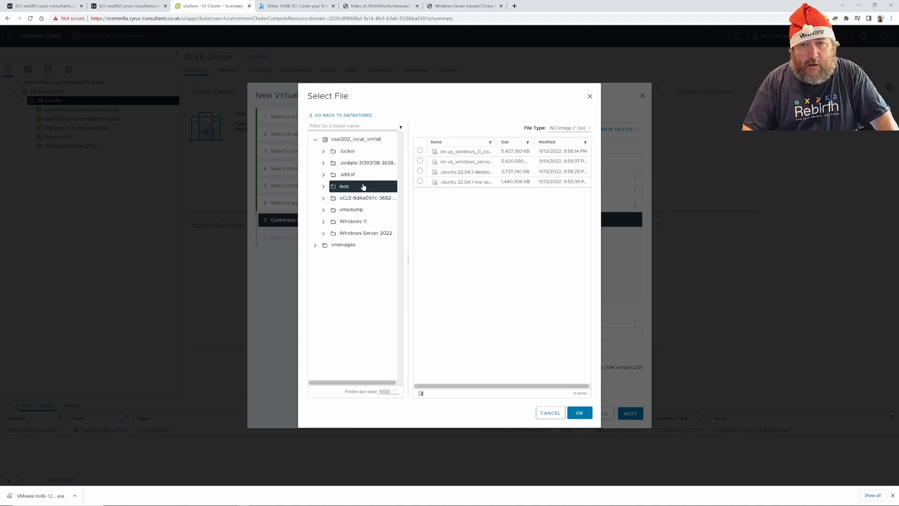
left_click(421, 182)
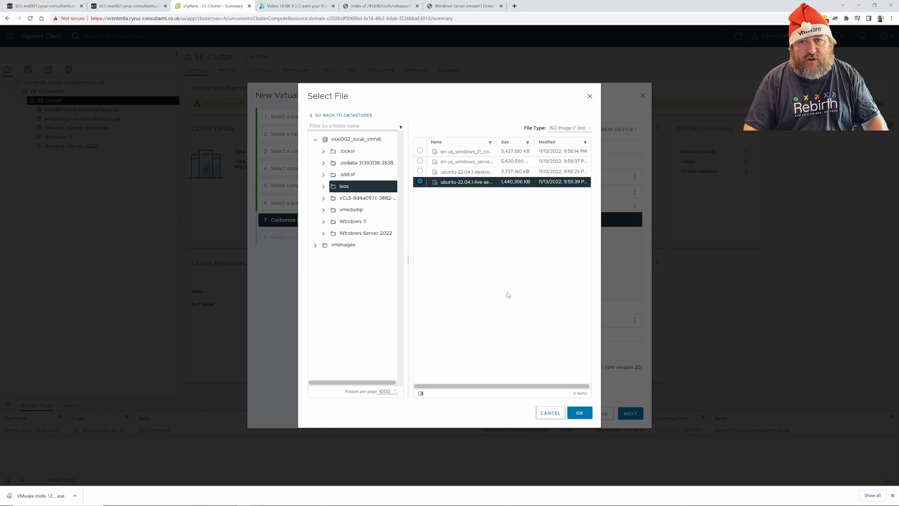
left_click(581, 414)
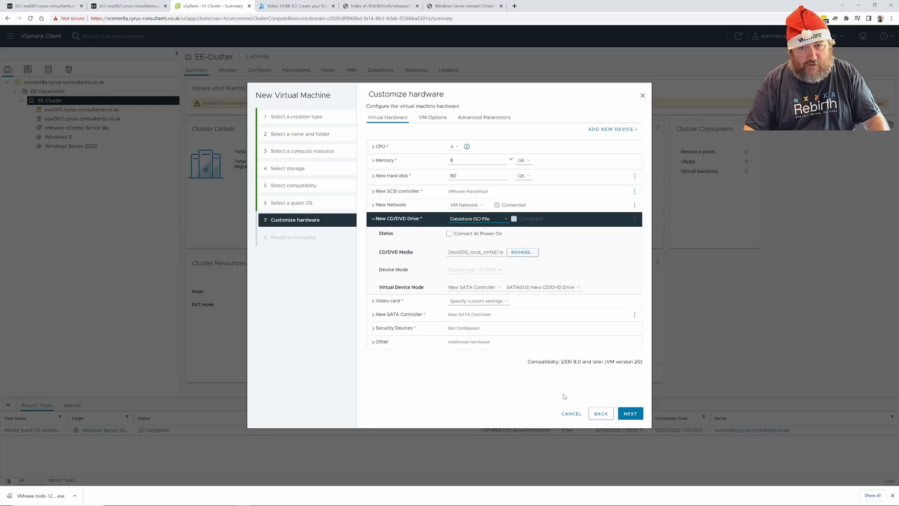
Enable Connect At Power On, finish creating Ubuntu Desktop, and select it in the inventory.
left_click(468, 234)
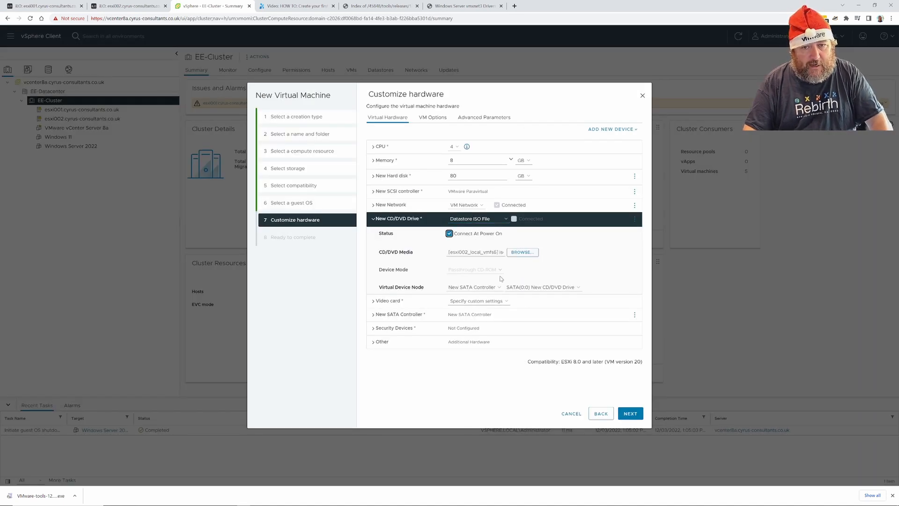
left_click(625, 417)
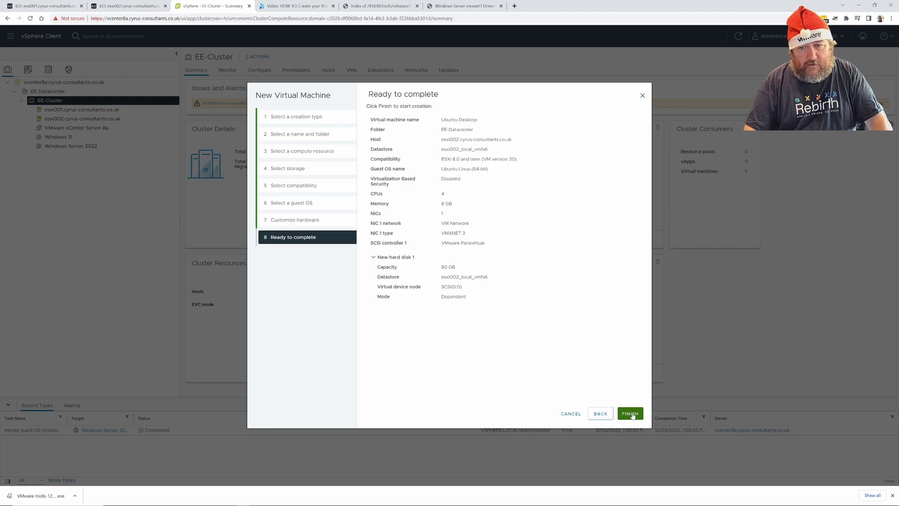
left_click(631, 414)
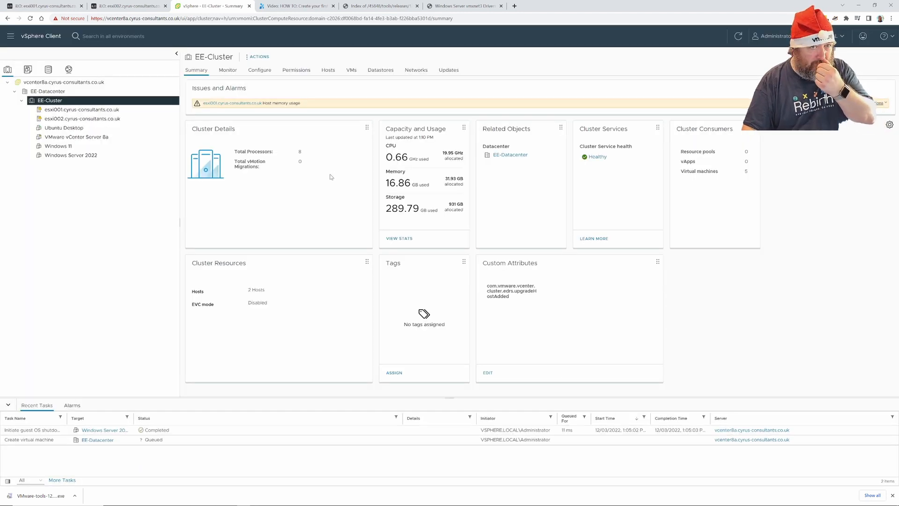
left_click(96, 130)
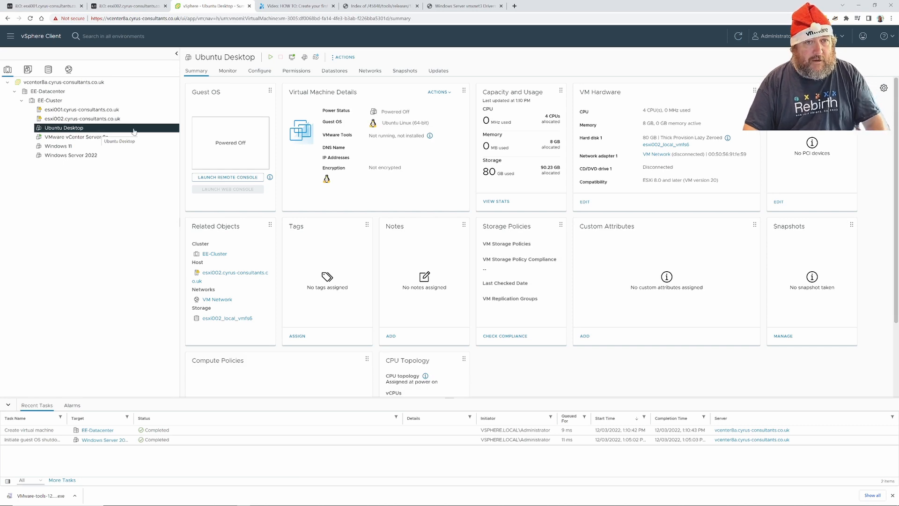
left_click(344, 57)
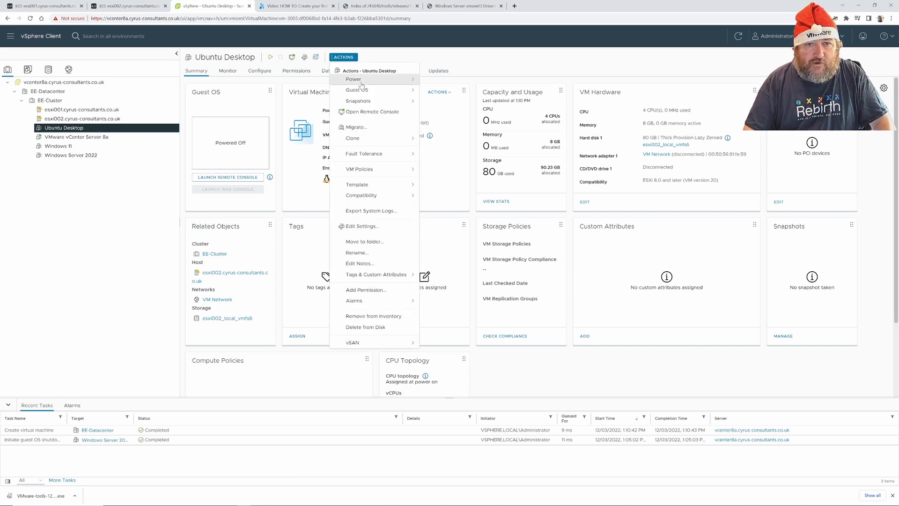
Edit Ubuntu Desktop's settings to mount the ubuntu-22.04.1-desktop ISO from isos and save.
left_click(380, 227)
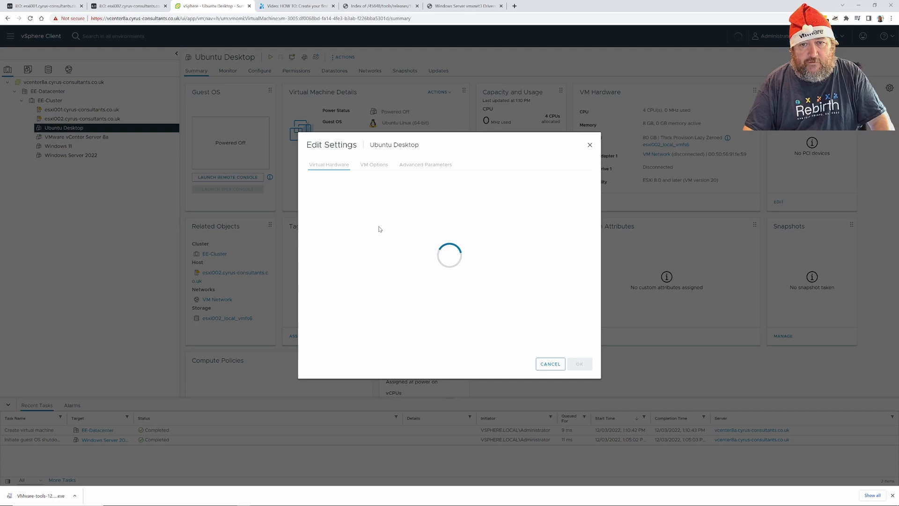
left_click(413, 268)
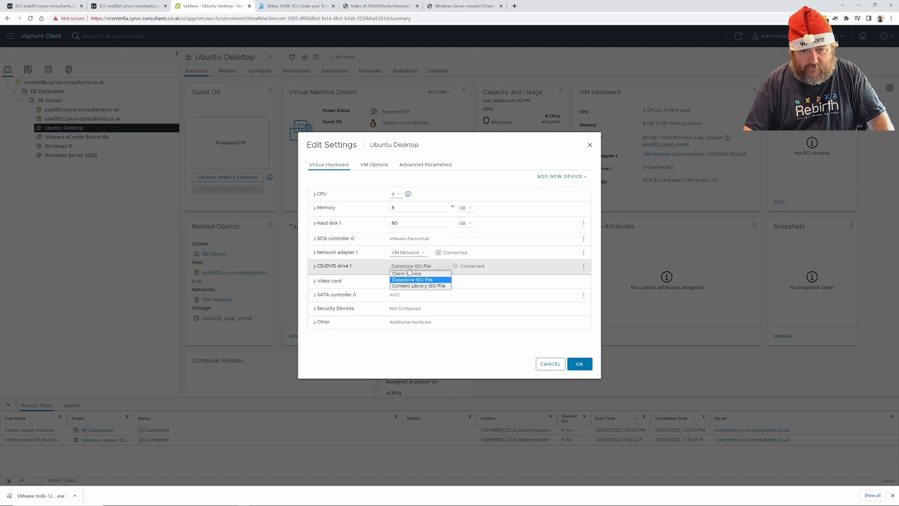
left_click(412, 280)
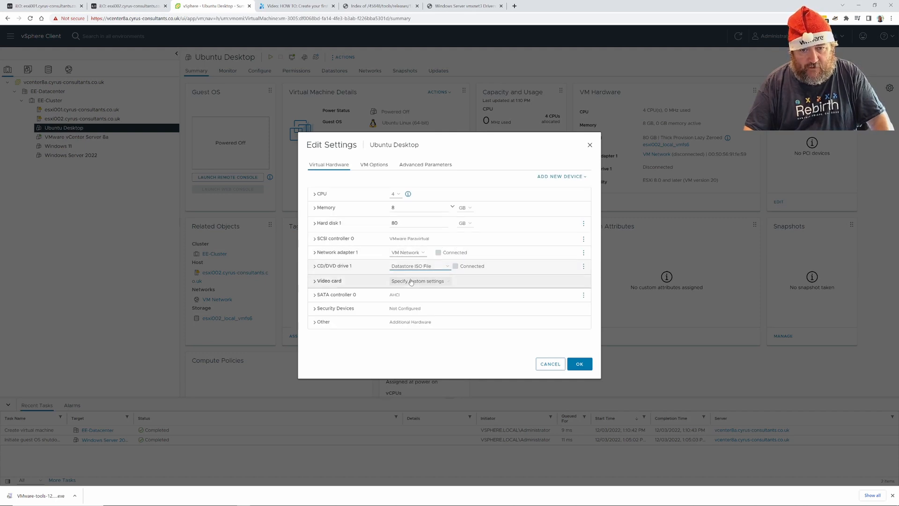
left_click(316, 266)
left_click(460, 274)
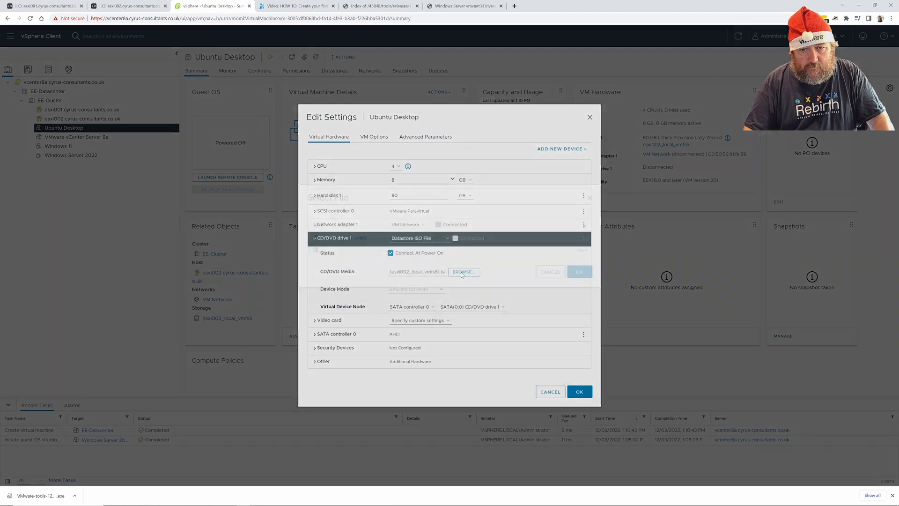
left_click(345, 258)
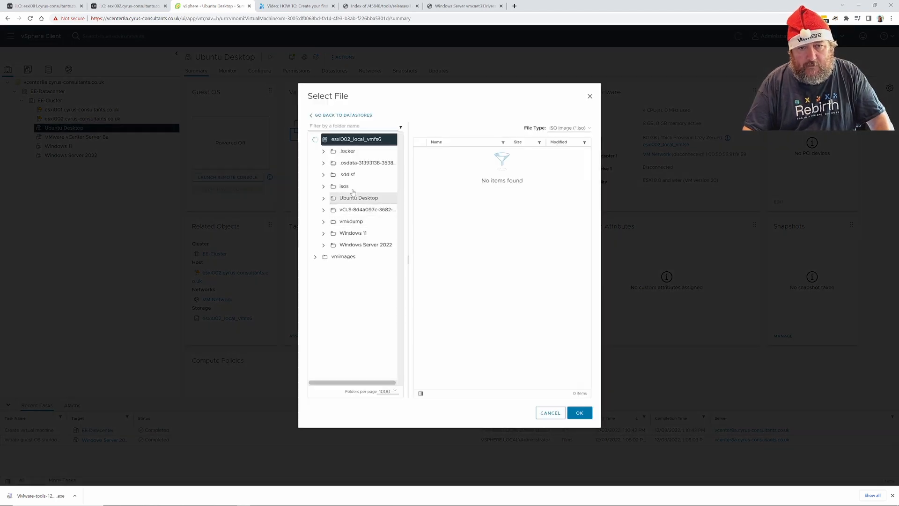
left_click(352, 188)
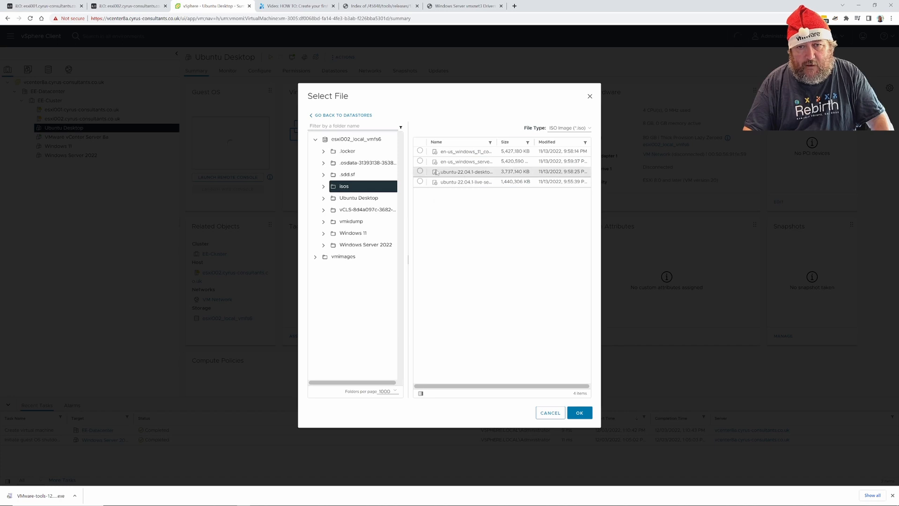
left_click(419, 171)
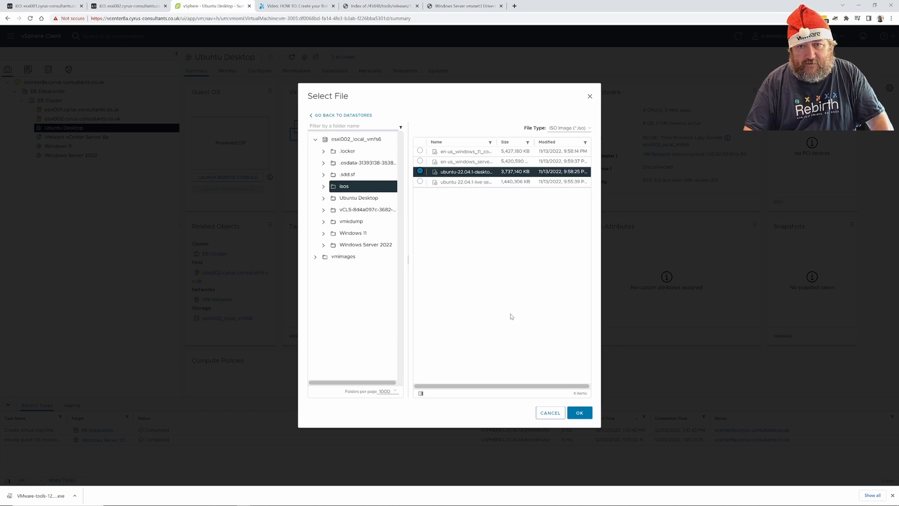
left_click(577, 412)
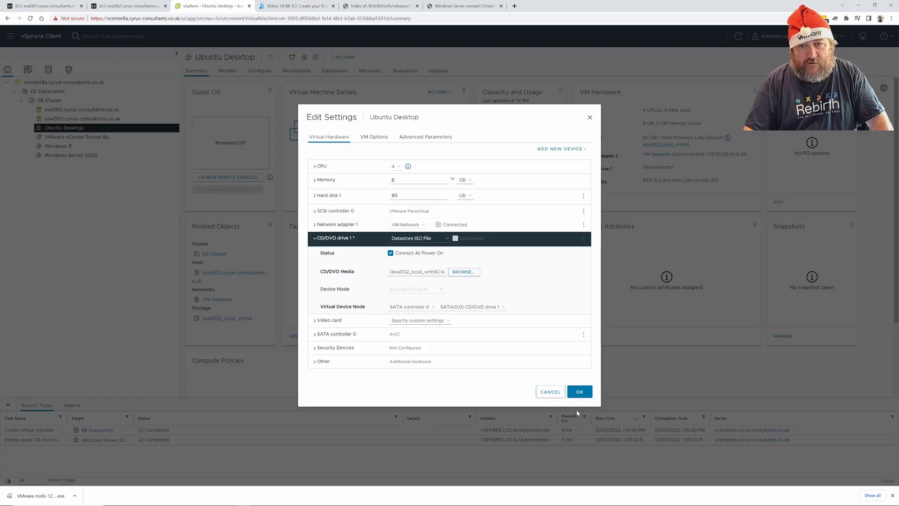
left_click(579, 391)
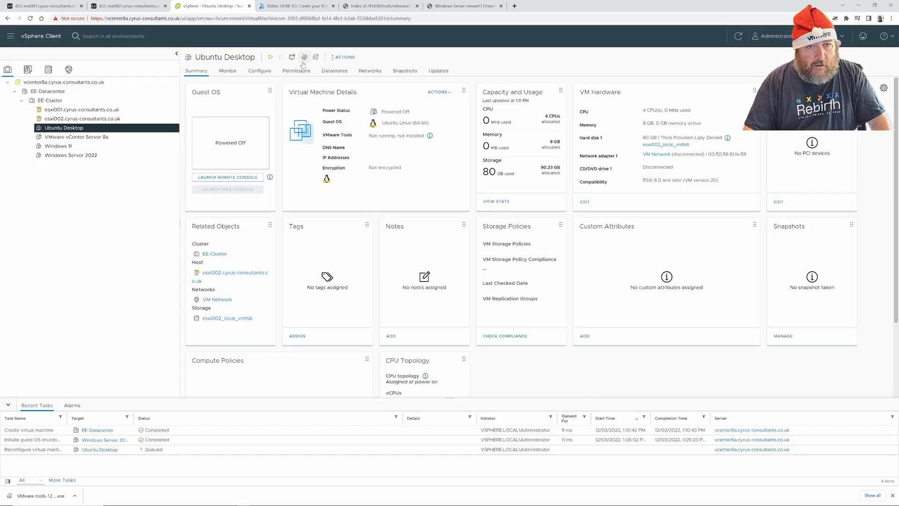
Power on Ubuntu Desktop, open its web console, and boot 'Try or Install Ubuntu' from GRUB.
left_click(272, 59)
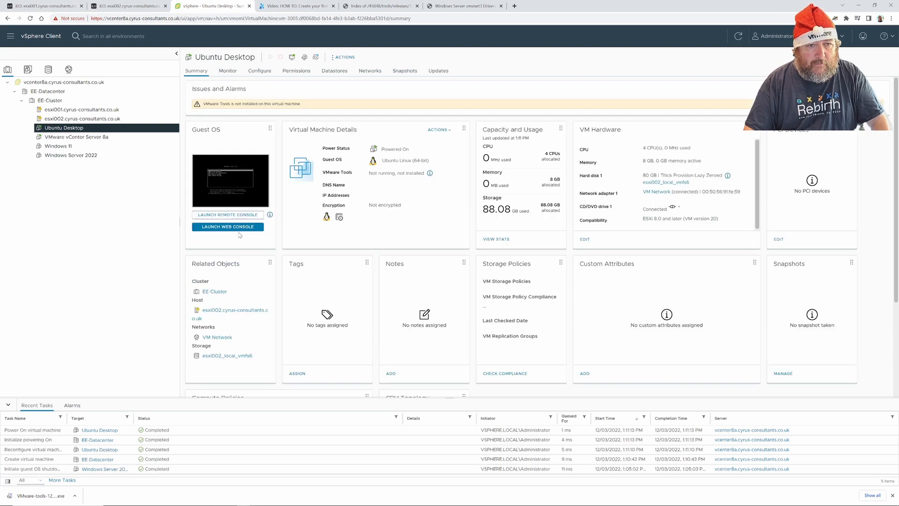
left_click(237, 227)
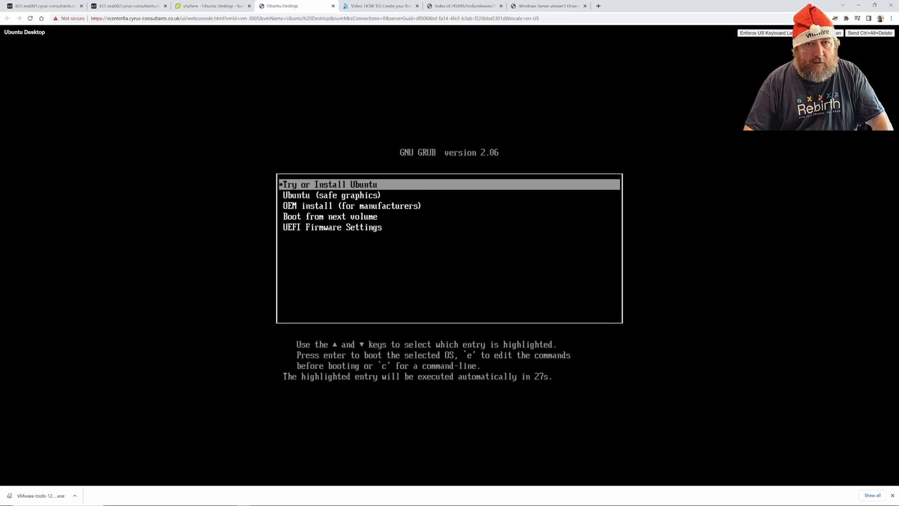
key("Down")
key("Down")
key("Down")
key("Up")
key("Up")
key("Up")
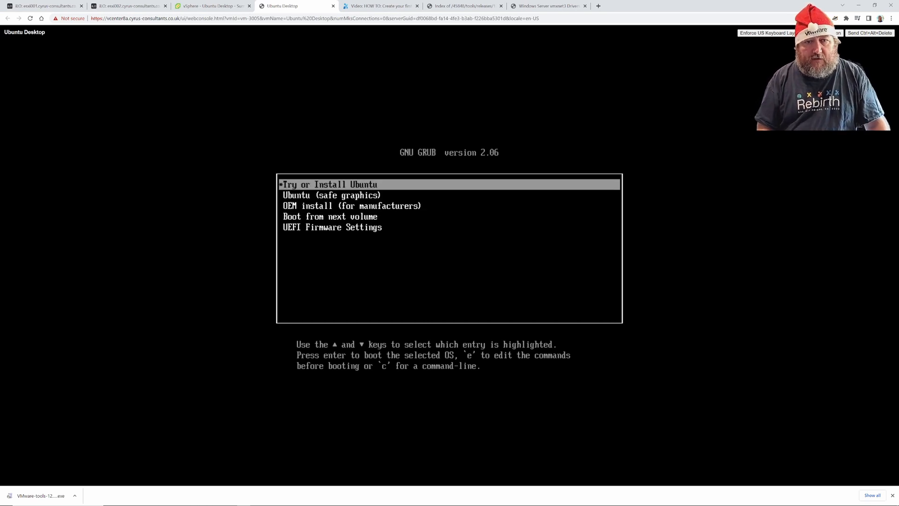
key("Return")
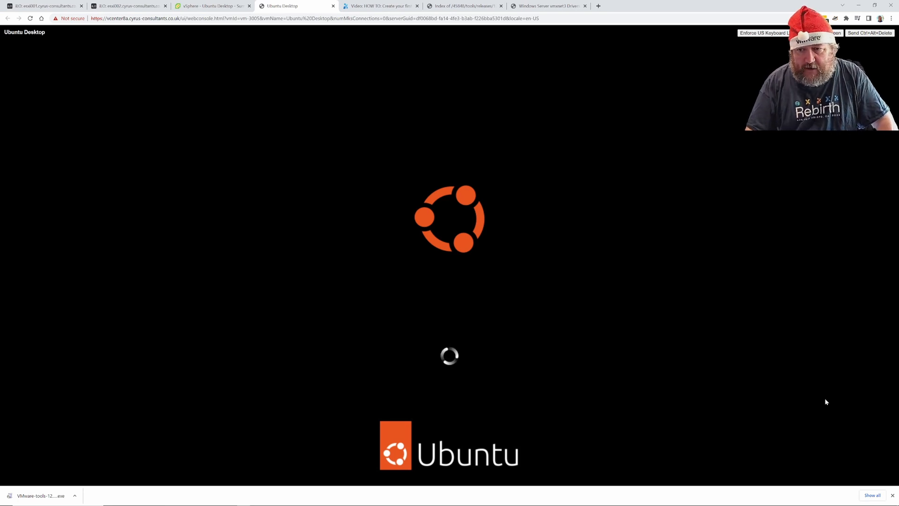
left_click(892, 496)
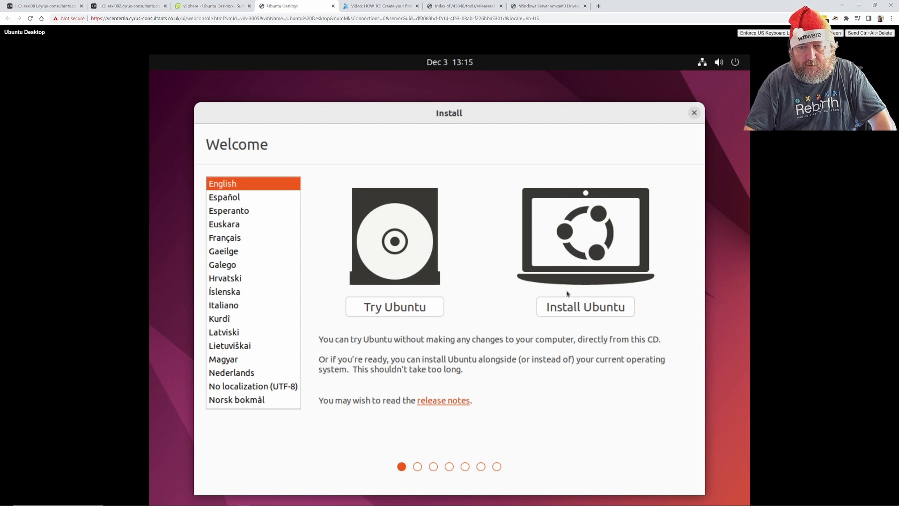
Begin Install Ubuntu with the English (UK) keyboard and Normal installation with updates.
left_click(575, 310)
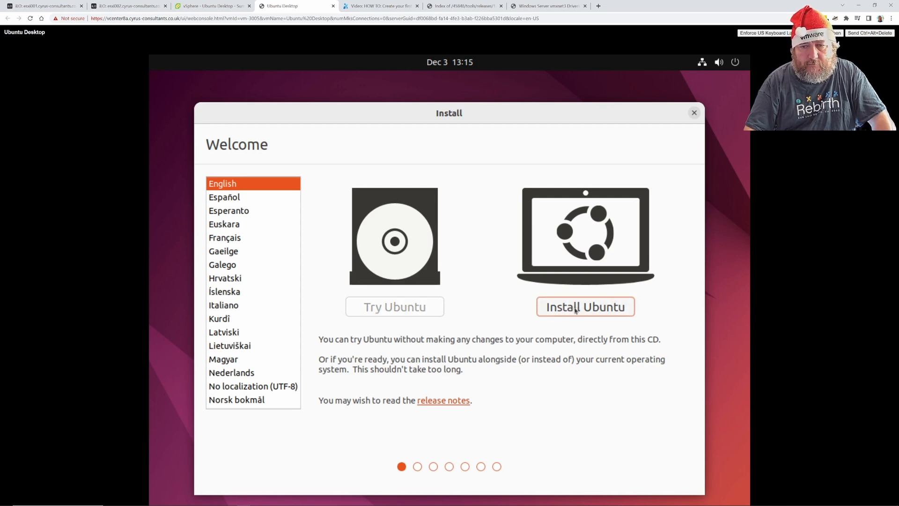
left_click(309, 257)
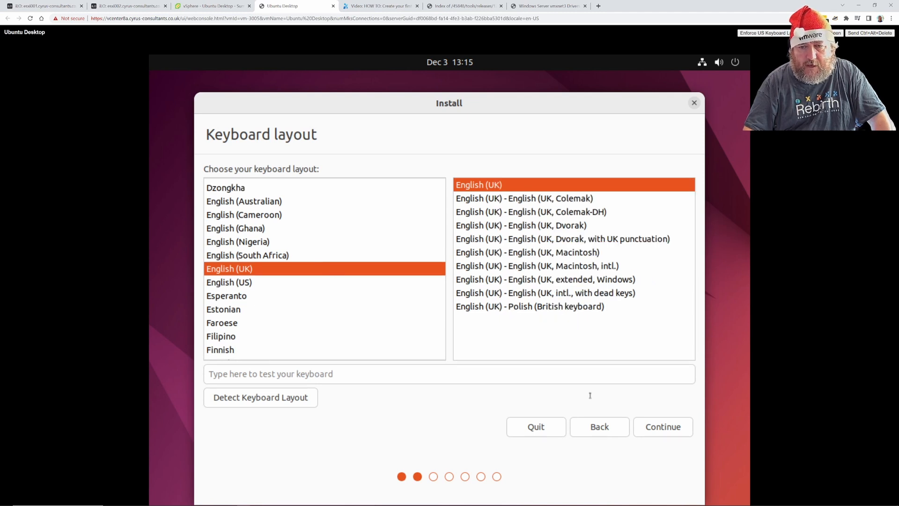
left_click(662, 425)
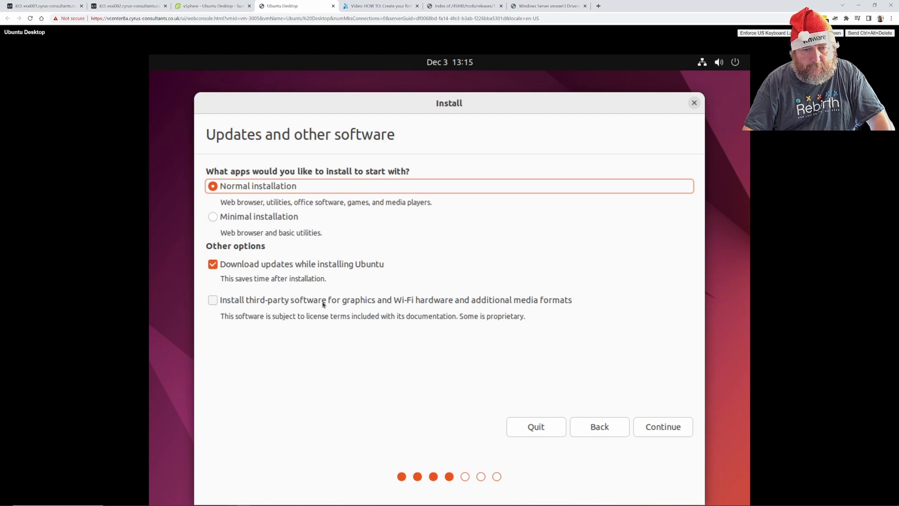
left_click(657, 425)
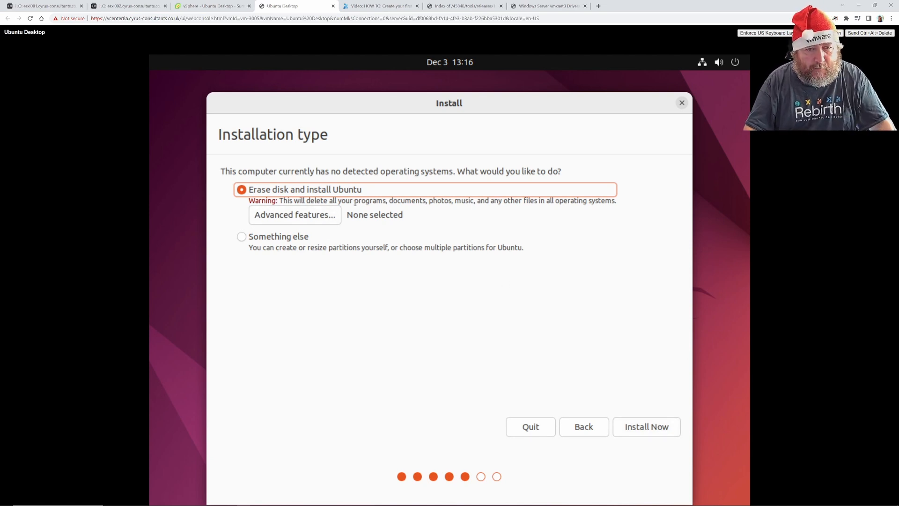
Choose Erase disk with LVM, then Install Now and confirm writing changes to disk.
left_click(319, 218)
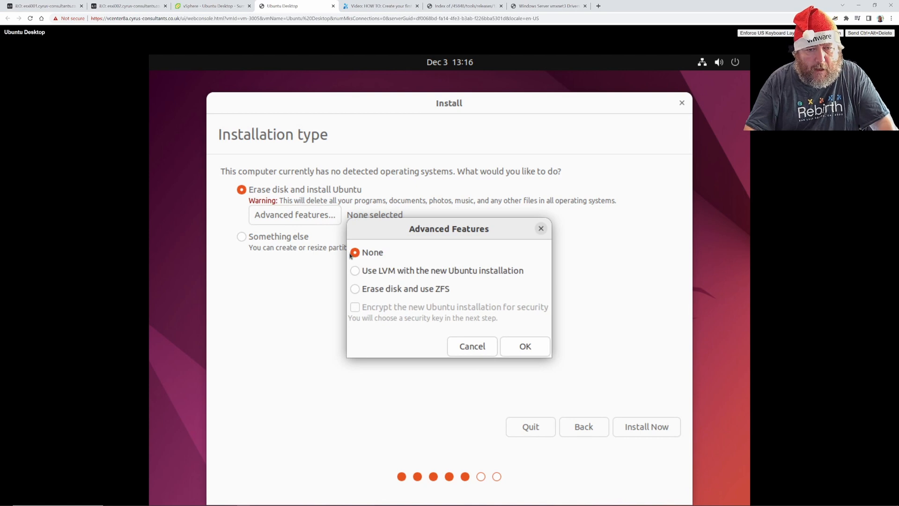
left_click(356, 272)
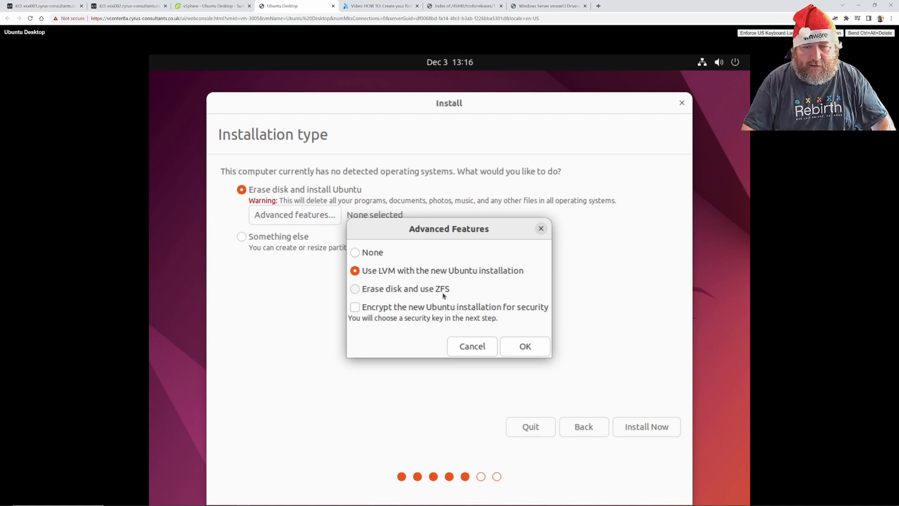
left_click(523, 351)
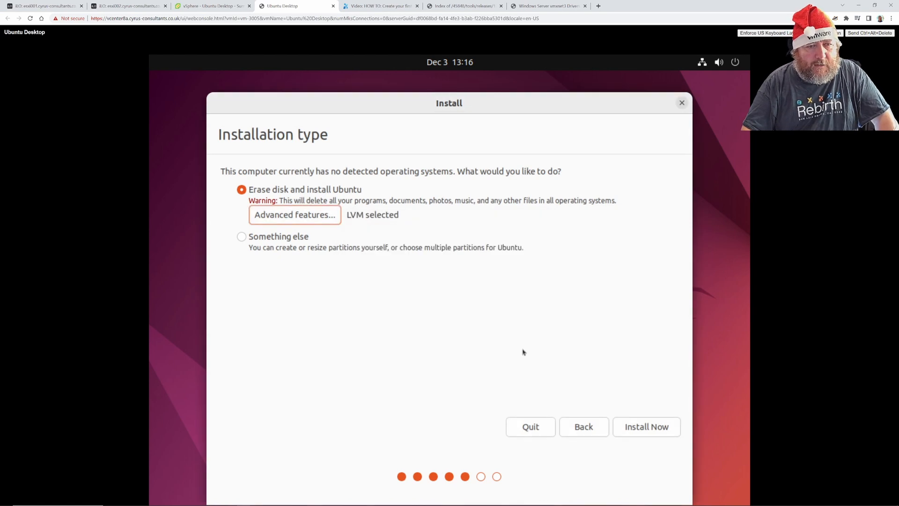
left_click(643, 426)
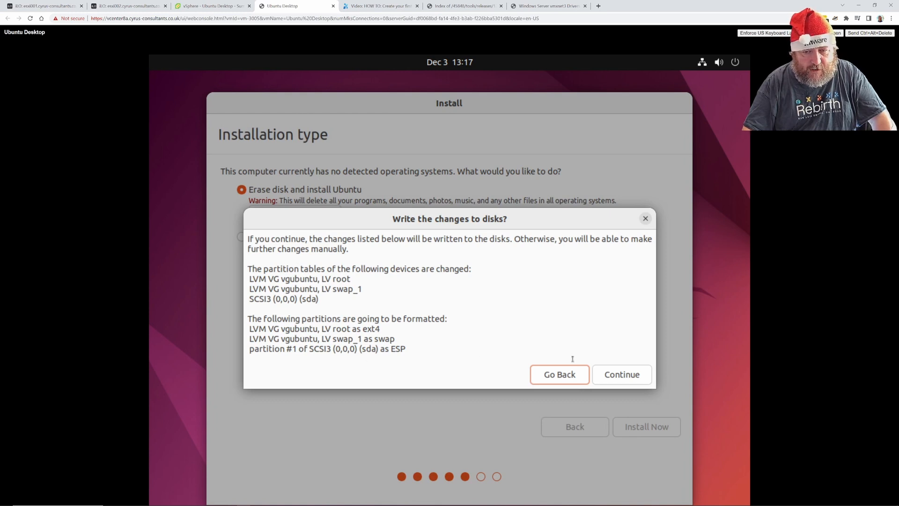
left_click(616, 375)
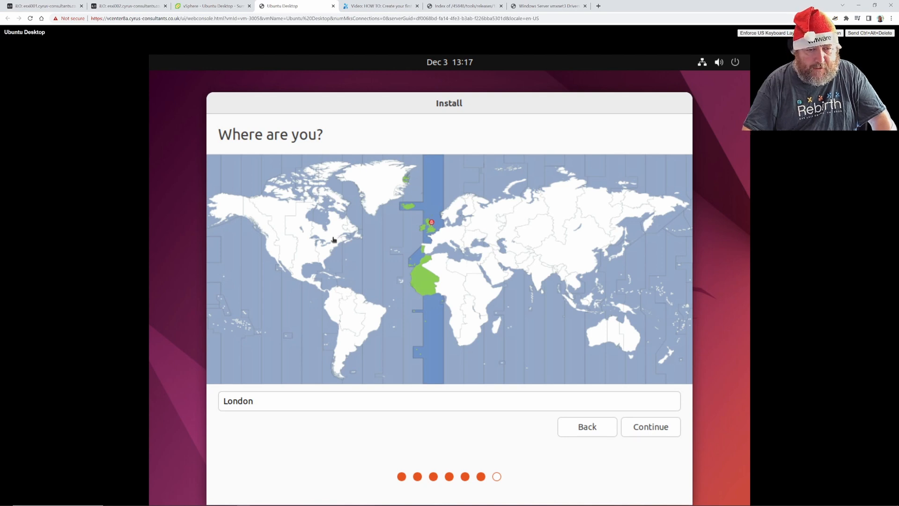
Accept London as the location, enter the user's full name and name the computer EE-UbuntuDesktop.
left_click(645, 428)
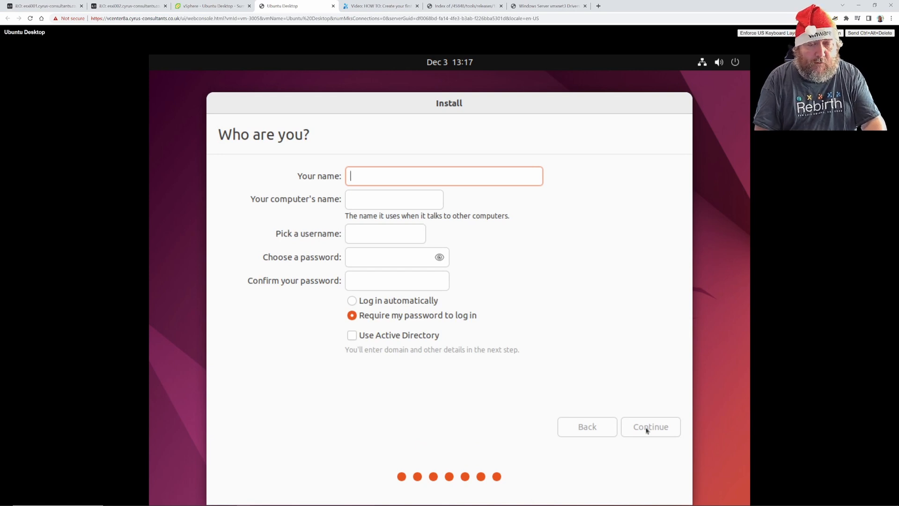
type("Andre")
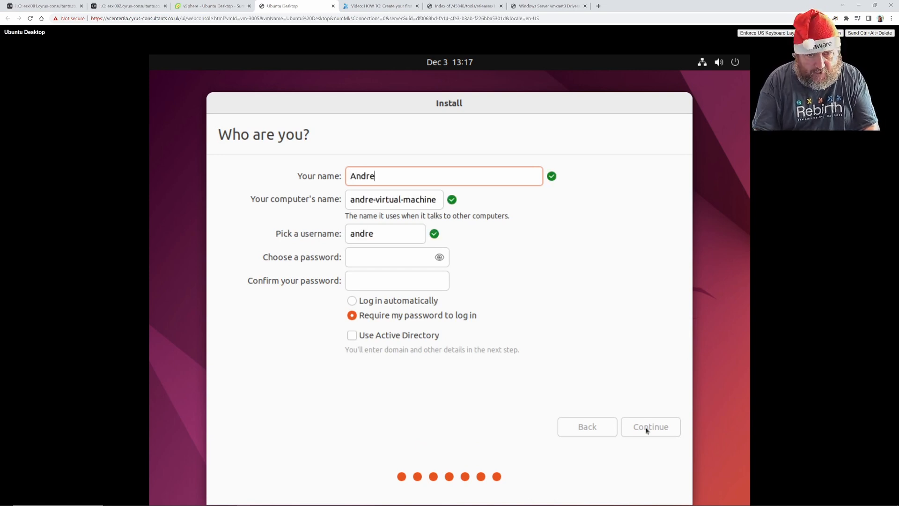
type("w hancock")
key("BackSpace")
key("BackSpace")
key("BackSpace")
key("BackSpace")
key("BackSpace")
key("BackSpace")
key("BackSpace")
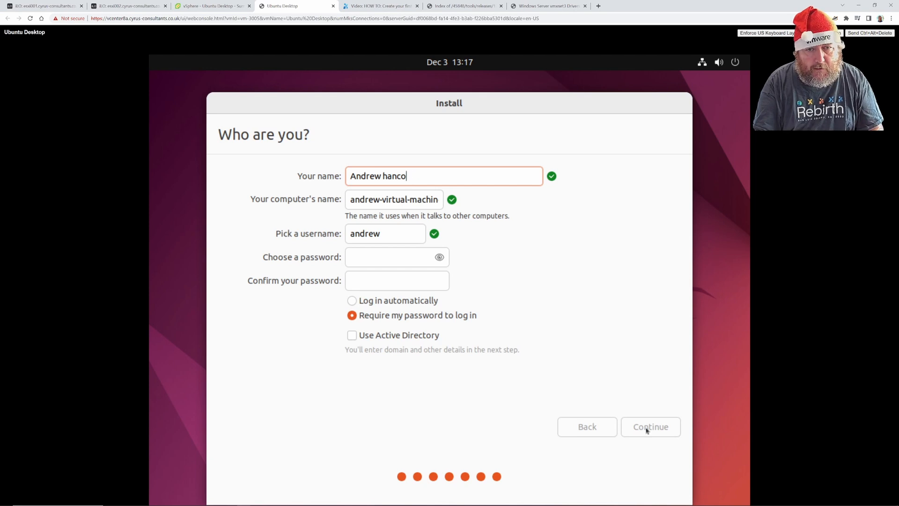
type("Hancock")
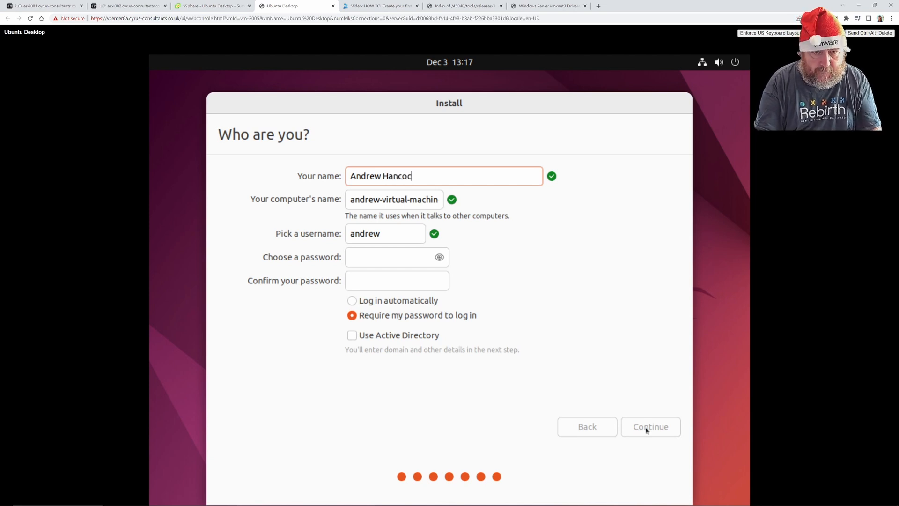
key("Tab")
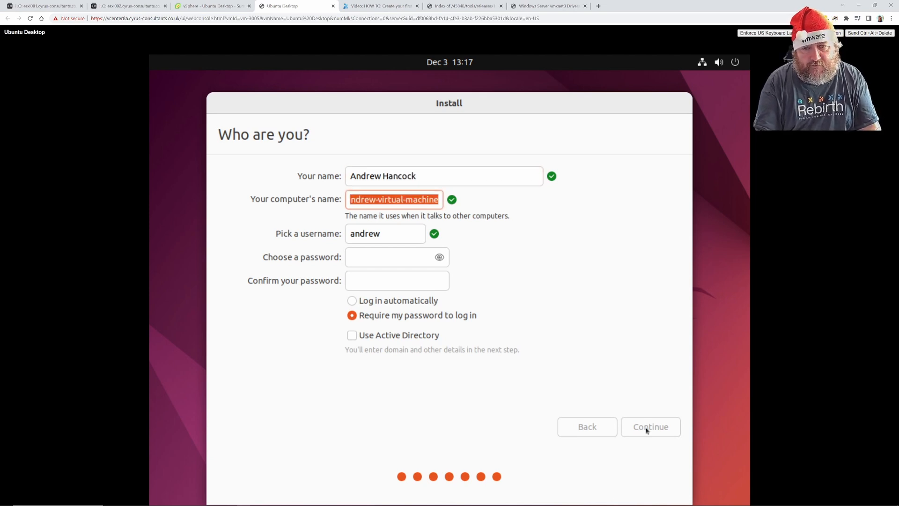
key("BackSpace")
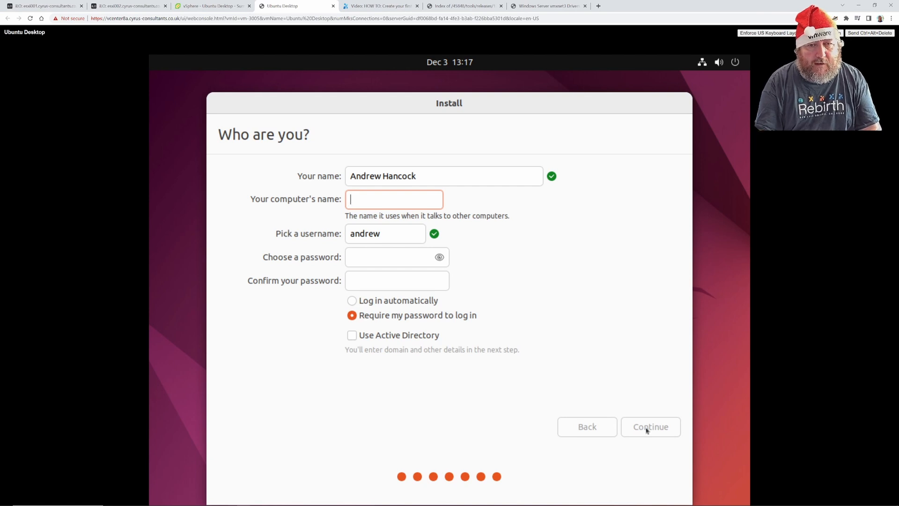
type("E")
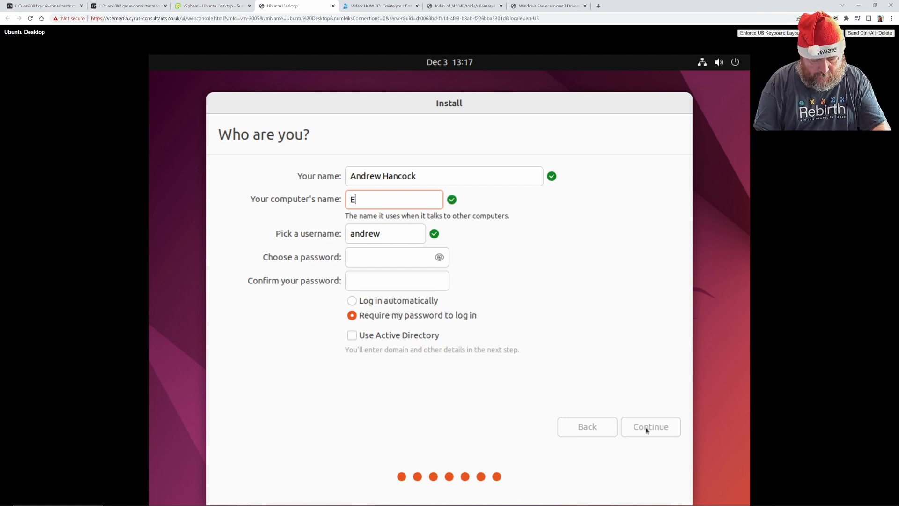
type("E-Ubu")
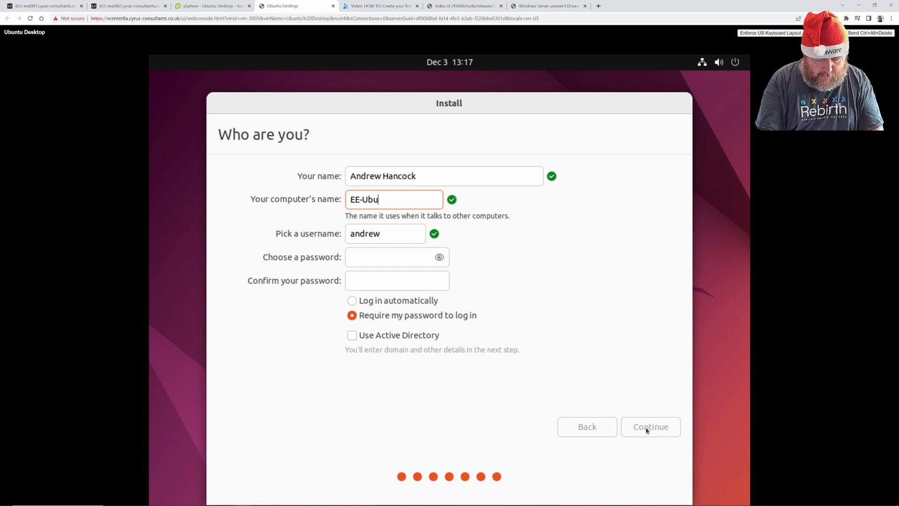
type("ntuDesktop")
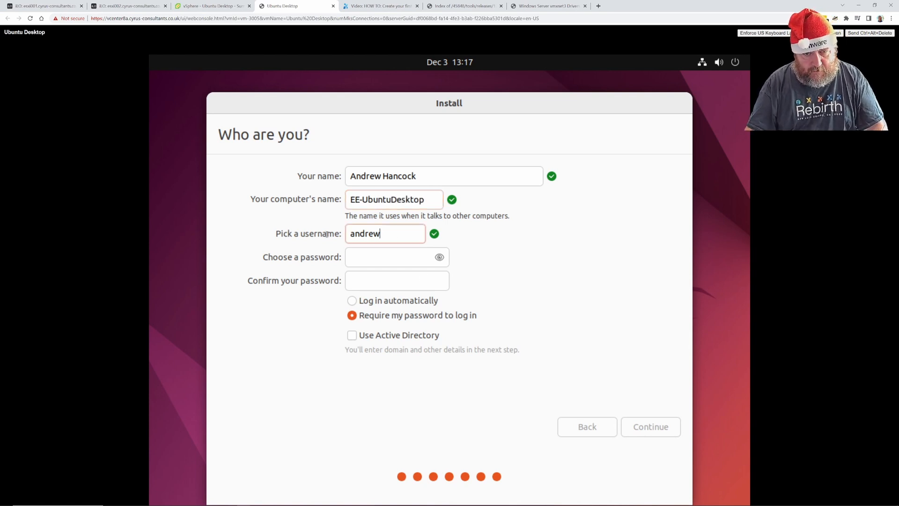
Replace the suggested username, enter and confirm a strong password, then continue.
double_click(394, 236)
key("BackSpace")
key("BackSpace")
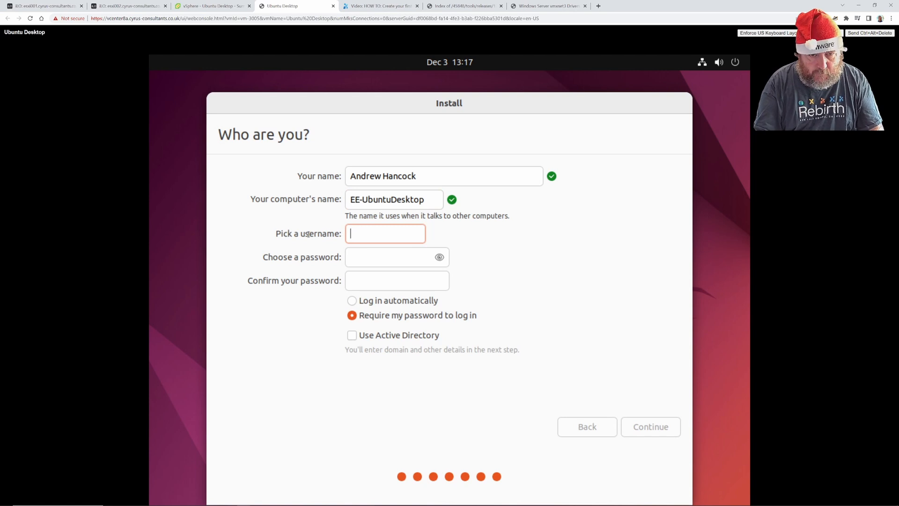
key("Tab")
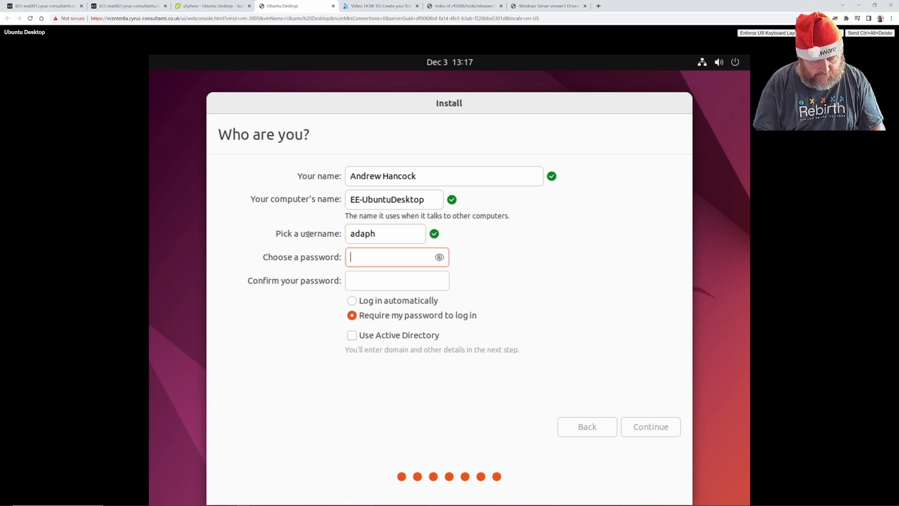
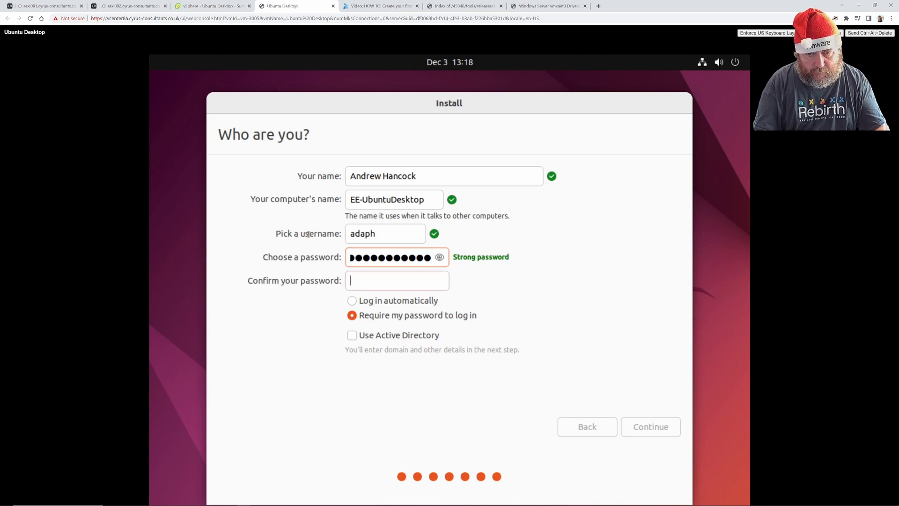
key("Tab")
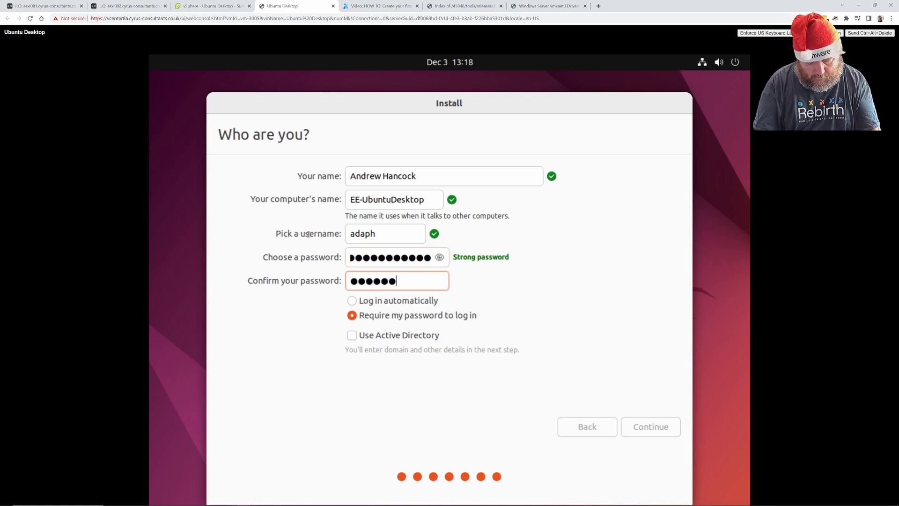
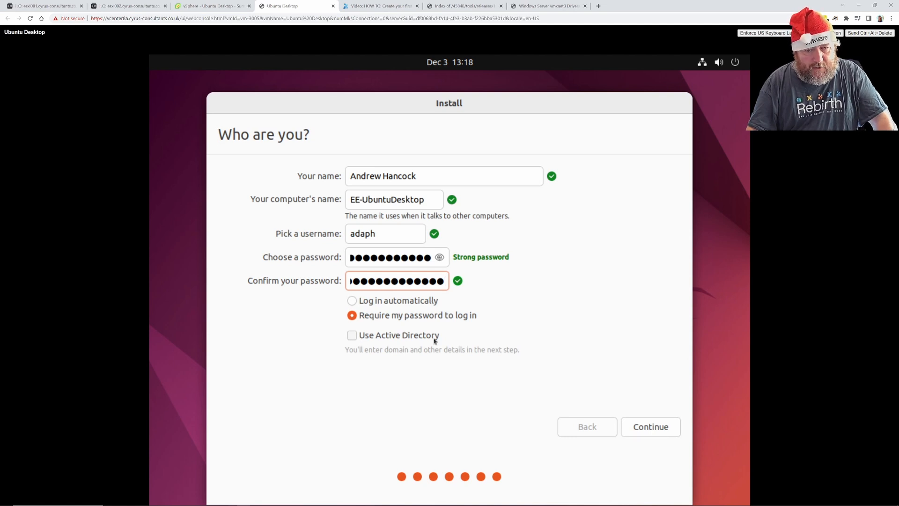
left_click(653, 431)
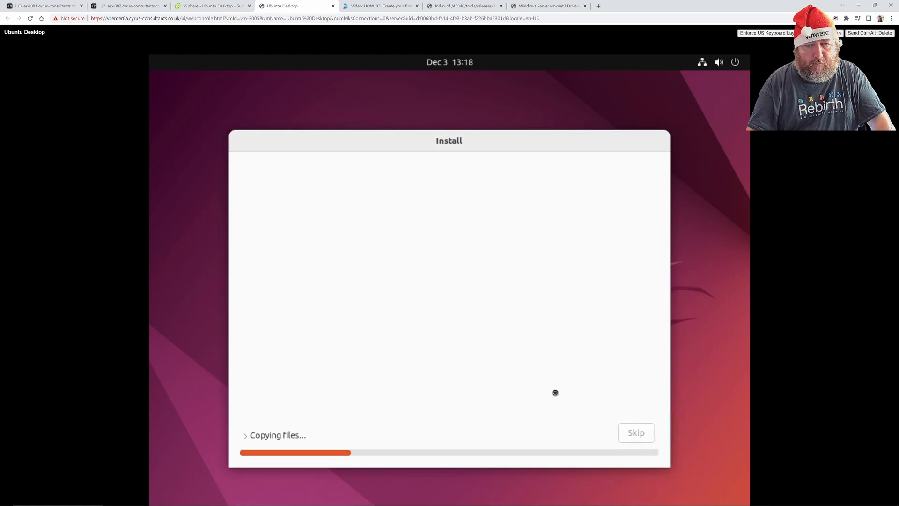
Expand 'Copying files...' to follow the installation log until it completes.
left_click(246, 437)
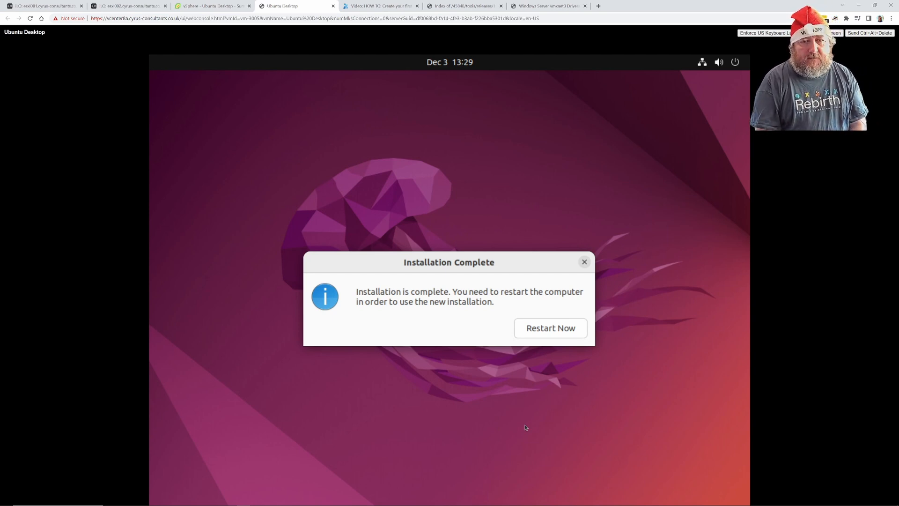
Choose Restart Now, then open the Ubuntu Desktop VM's Edit Settings in vSphere.
left_click(540, 329)
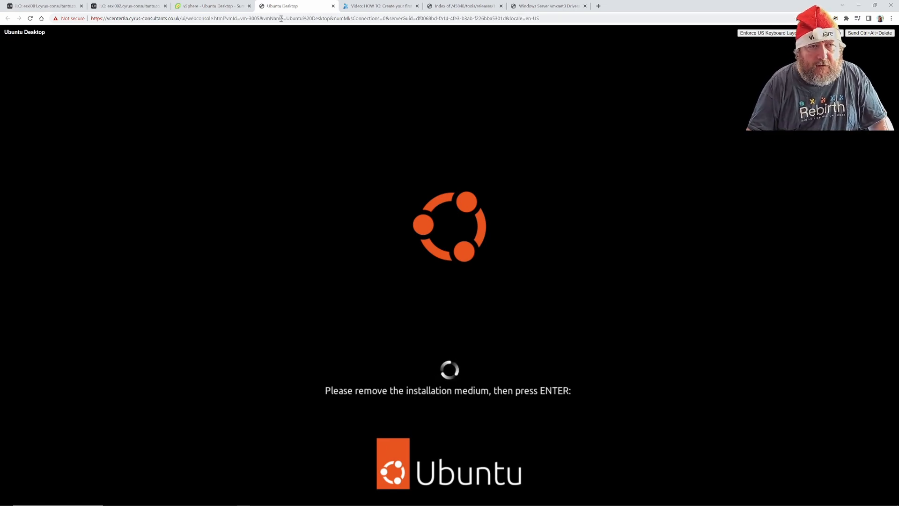
left_click(210, 6)
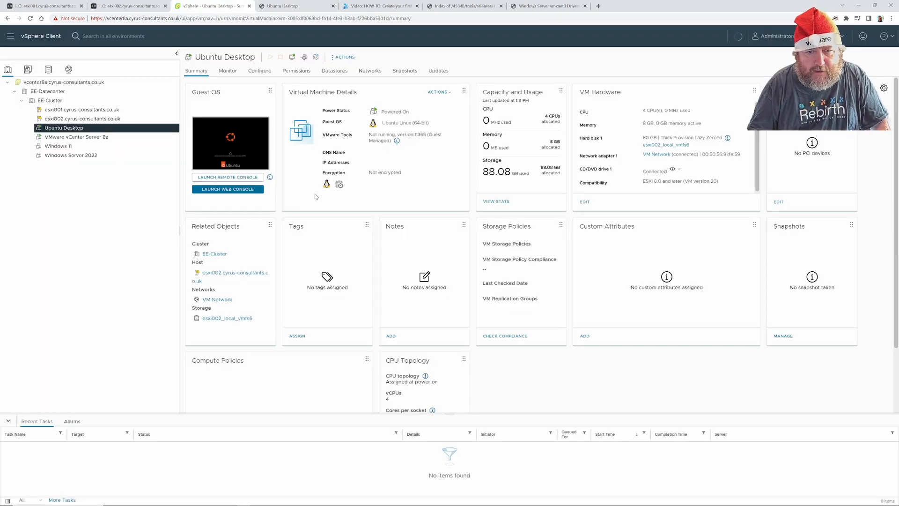
left_click(343, 56)
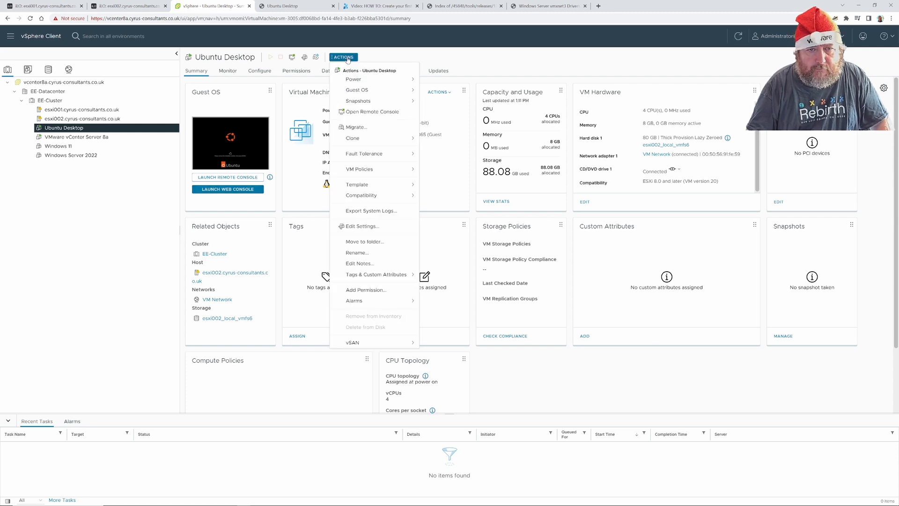
left_click(362, 227)
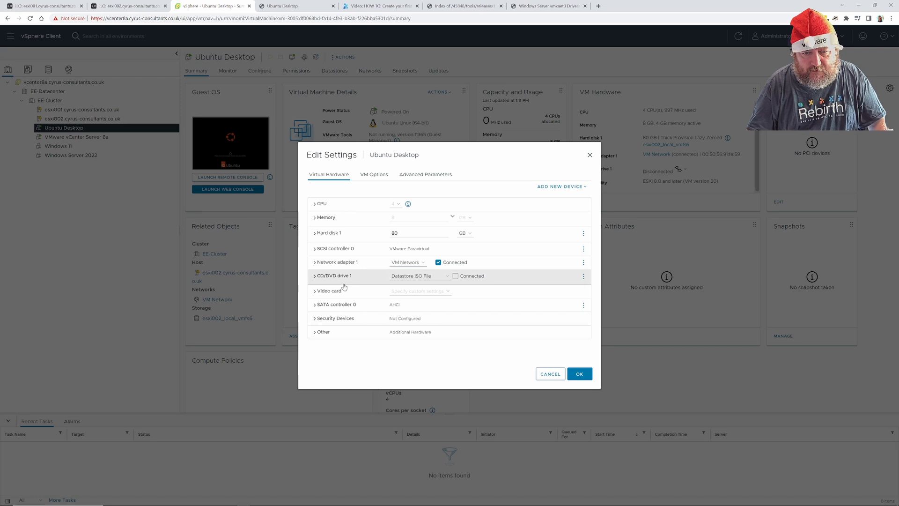
Switch CD/DVD drive 1 to Client Device, save, and confirm media removal in the console.
left_click(445, 278)
left_click(421, 283)
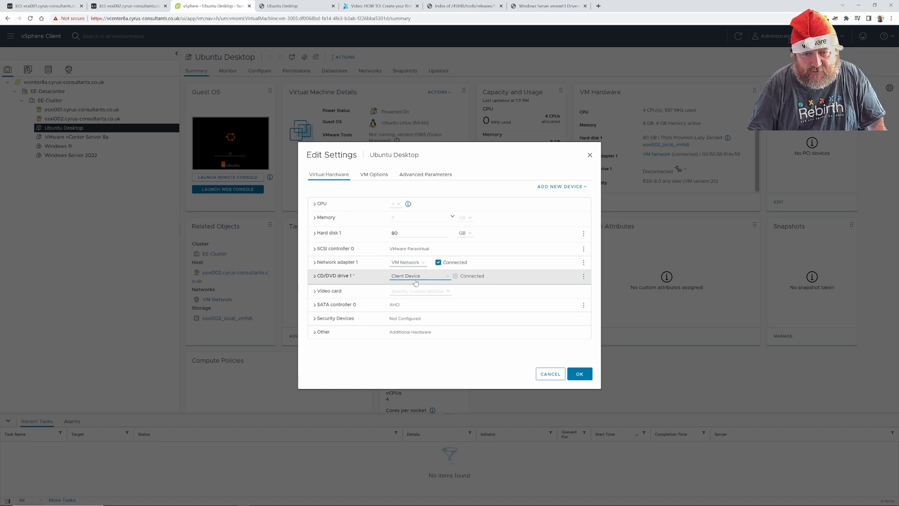
left_click(579, 374)
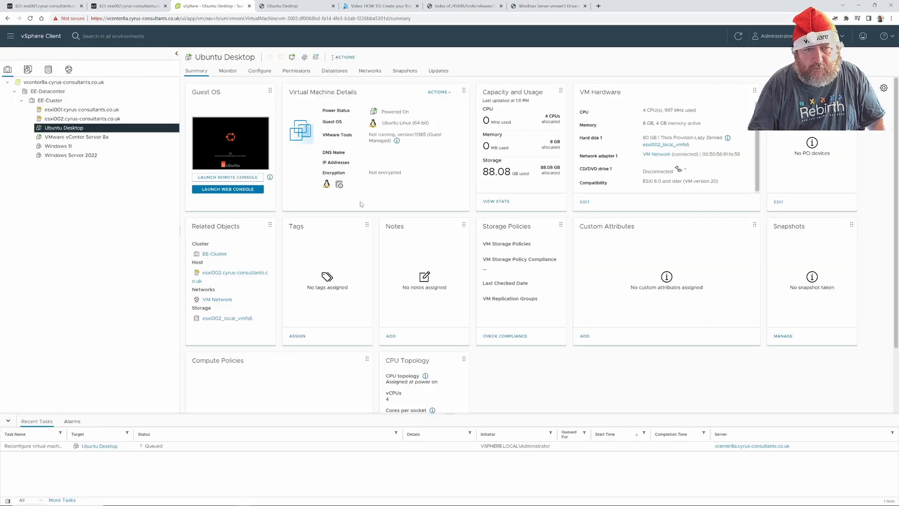
left_click(300, 6)
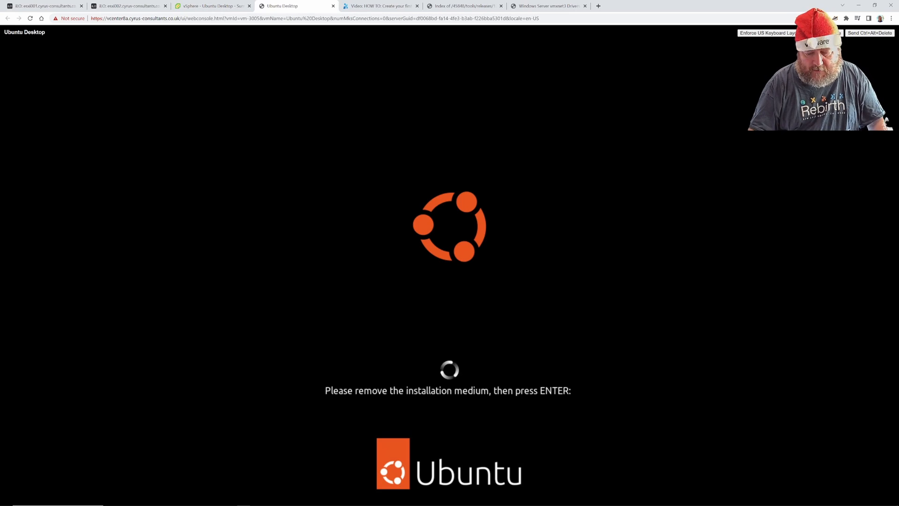
key("Return")
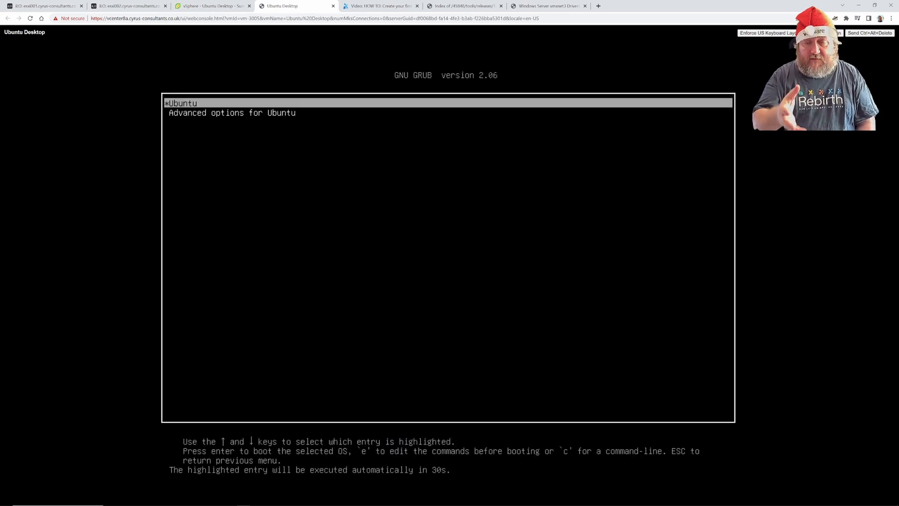
Stop the GRUB countdown and boot the Ubuntu entry.
key("Return")
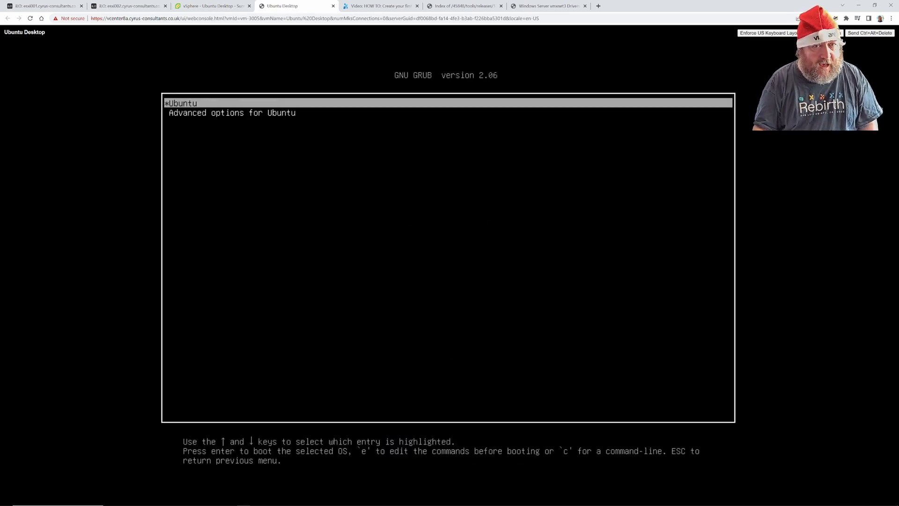
key("Return")
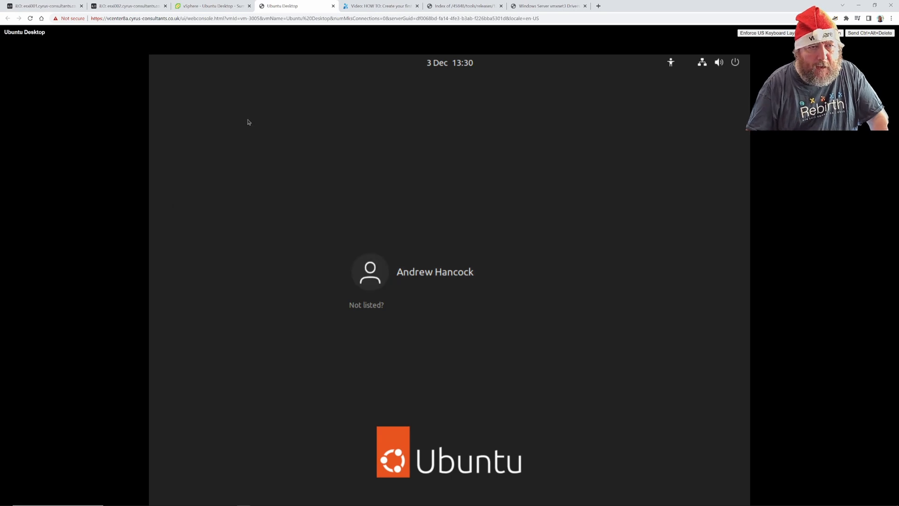
Check the VM's Summary and Edit Settings hardware, then view the vGemba vmxnet3 drivers article.
left_click(215, 6)
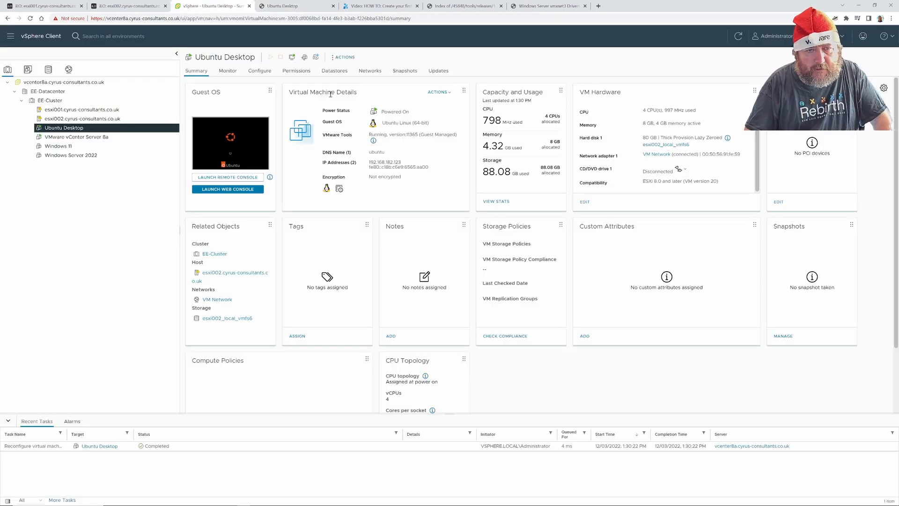
left_click(344, 58)
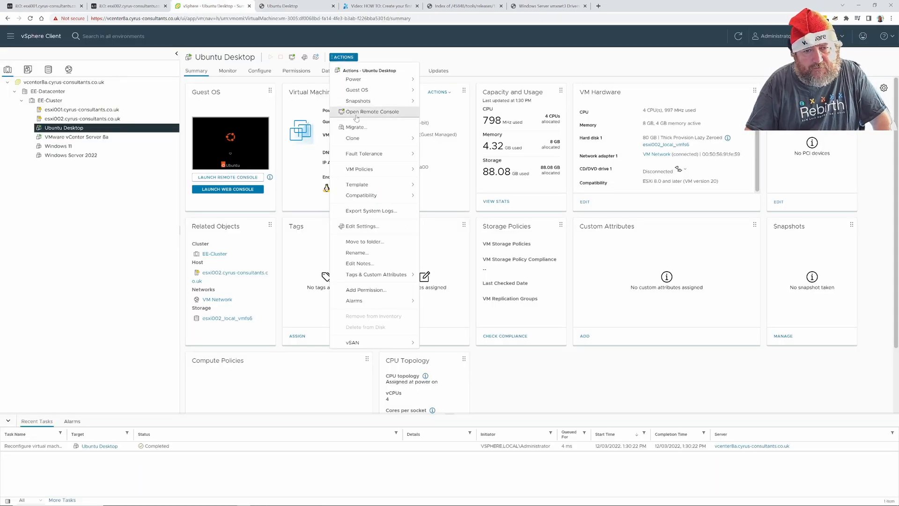
left_click(370, 229)
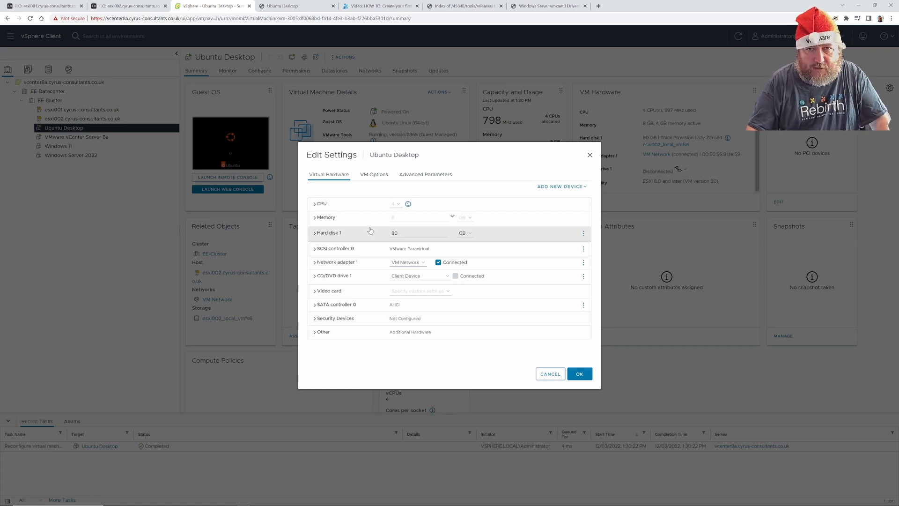
left_click(546, 6)
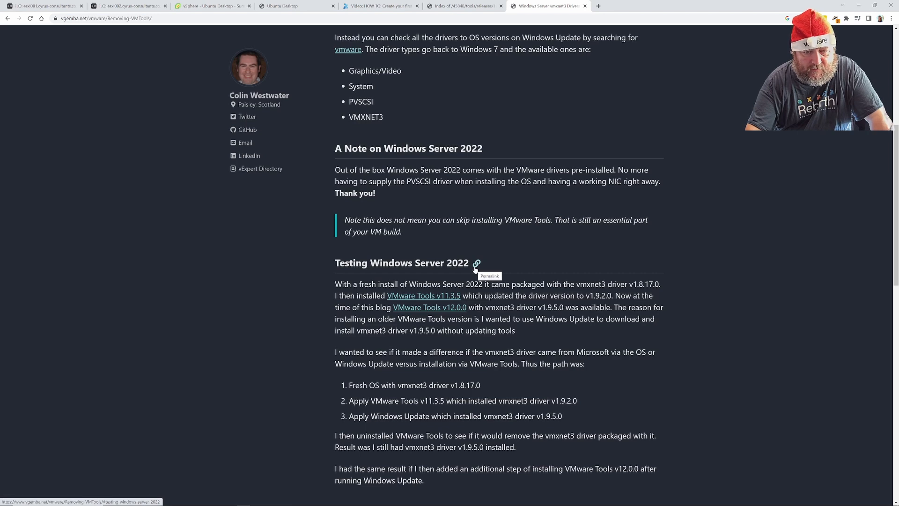
Scroll the VMware Tools article, then go back to the vSphere tab with Edit Settings open.
scroll(566, 363, "down", 6)
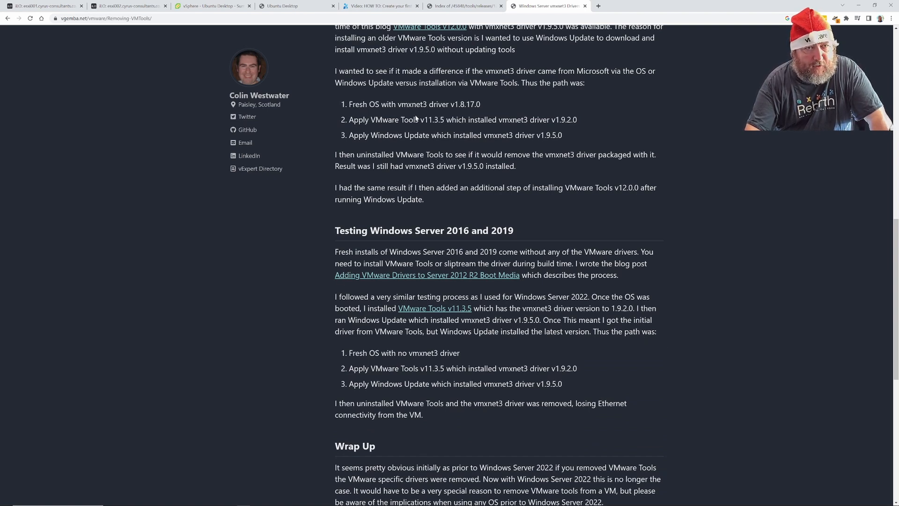
left_click(287, 6)
left_click(208, 6)
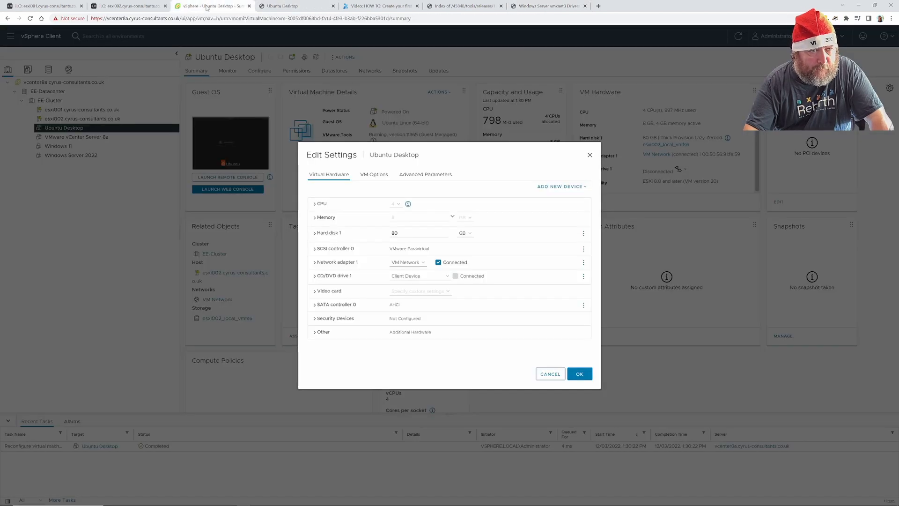
Expand Network adapter 1 to check its status and MAC address, then cancel without changes.
left_click(318, 263)
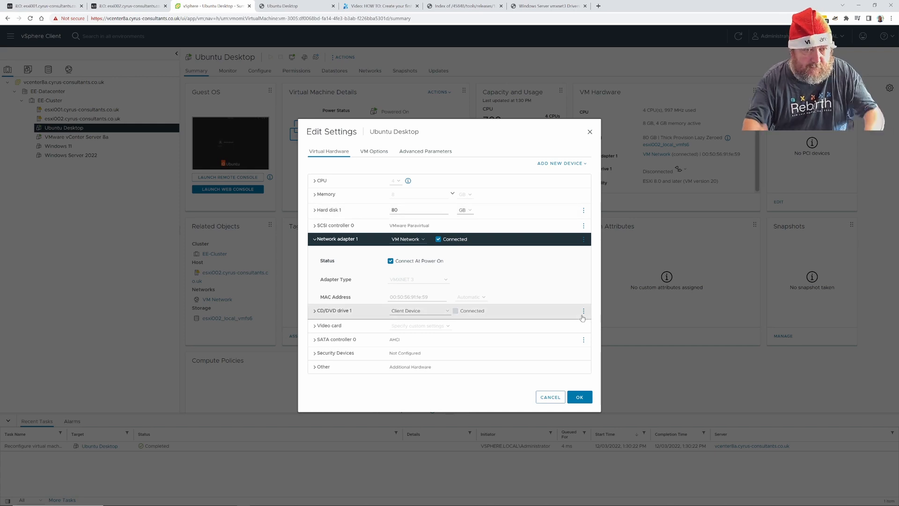
left_click(556, 403)
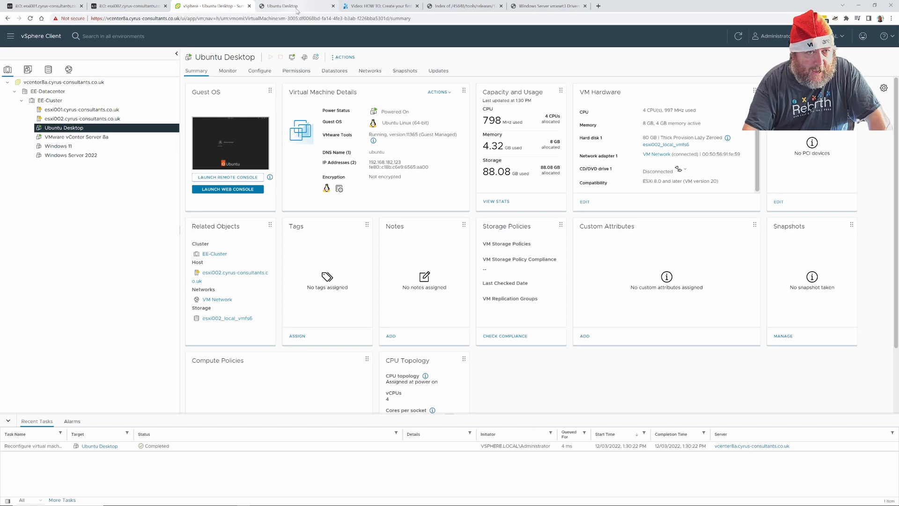
In the web console, select the user on the login screen and enter the account password.
left_click(282, 6)
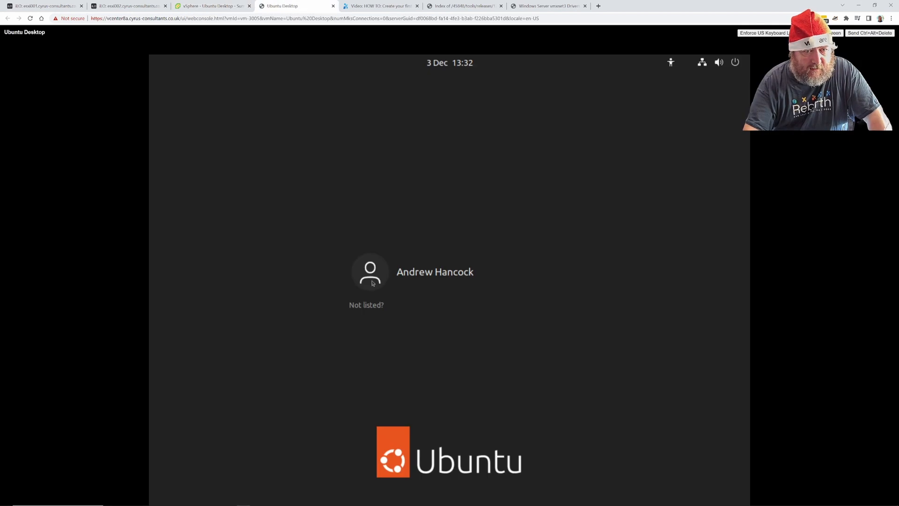
left_click(407, 281)
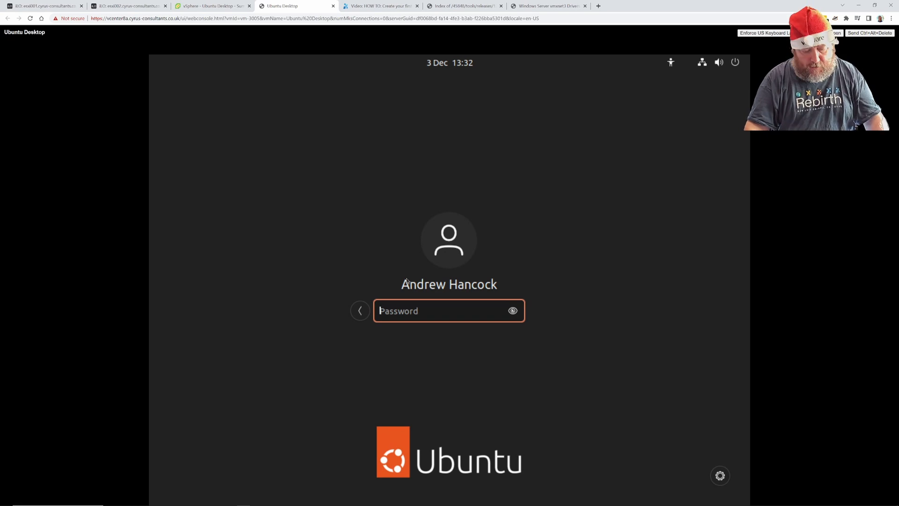
type("*********")
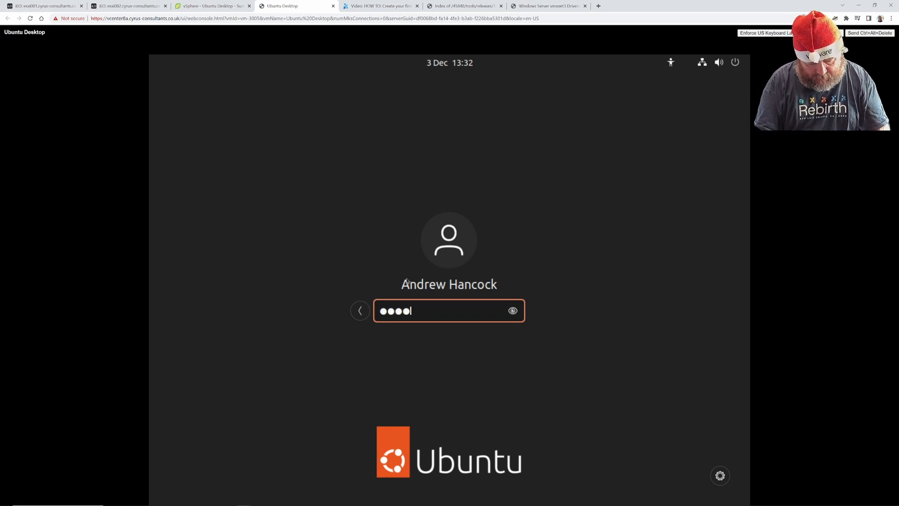
type("****")
key("BackSpace")
key("BackSpace")
key("BackSpace")
key("BackSpace")
key("BackSpace")
key("BackSpace")
key("BackSpace")
key("BackSpace")
key("BackSpace")
key("BackSpace")
key("BackSpace")
key("BackSpace")
key("BackSpace")
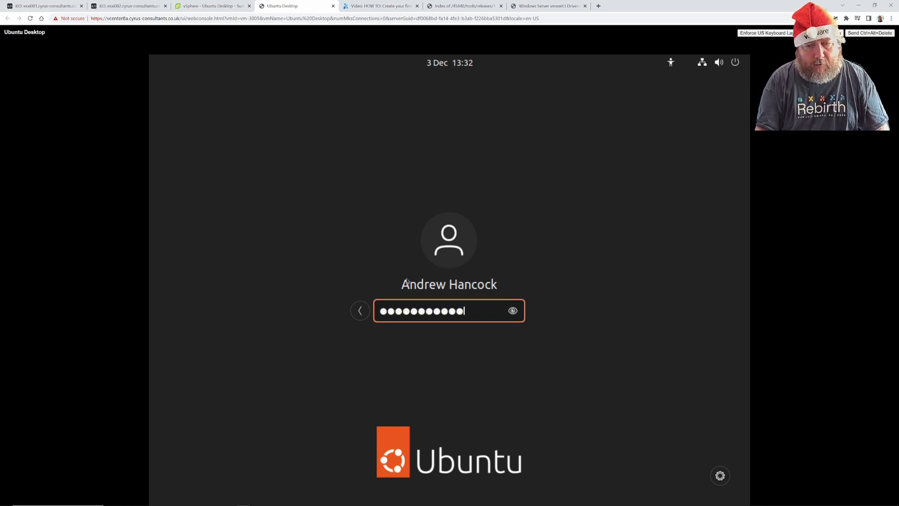
type("*******")
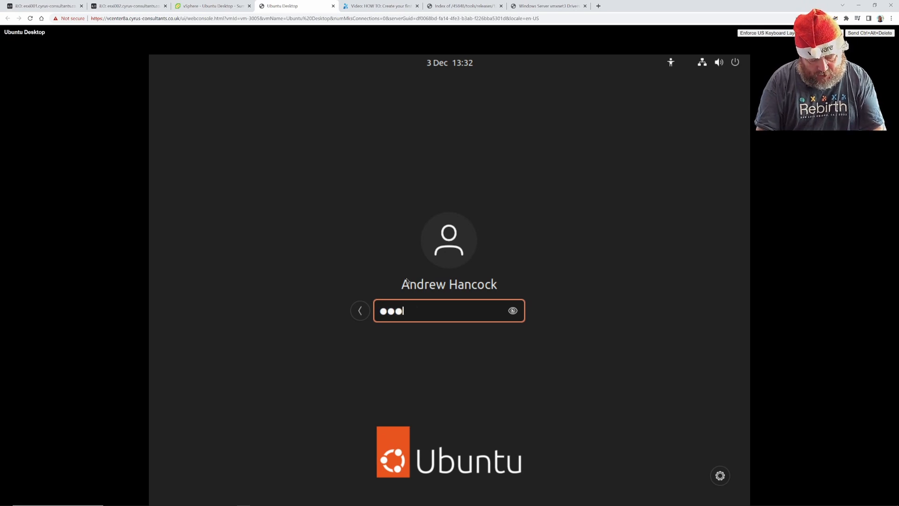
type("******")
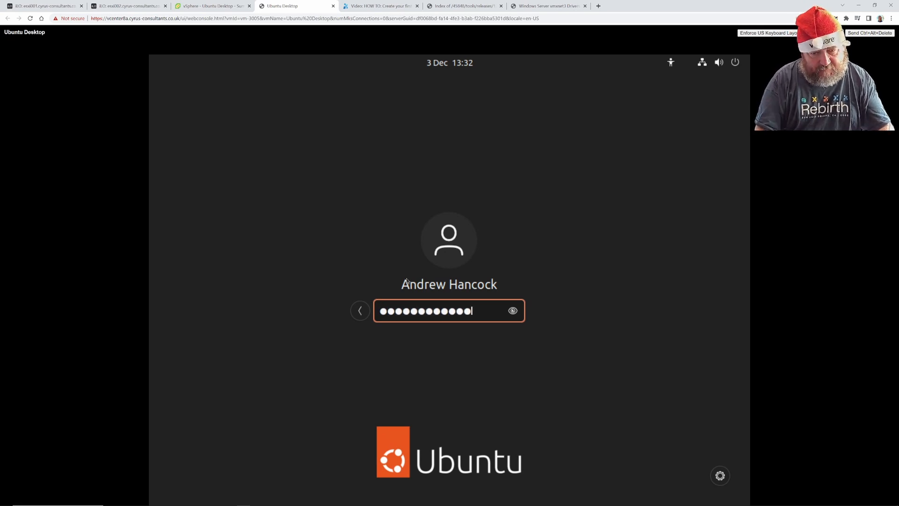
key("BackSpace")
key("BackSpace")
key("BackSpace")
key("BackSpace")
key("BackSpace")
key("BackSpace")
key("BackSpace")
key("BackSpace")
key("BackSpace")
key("BackSpace")
key("BackSpace")
key("BackSpace")
key("BackSpace")
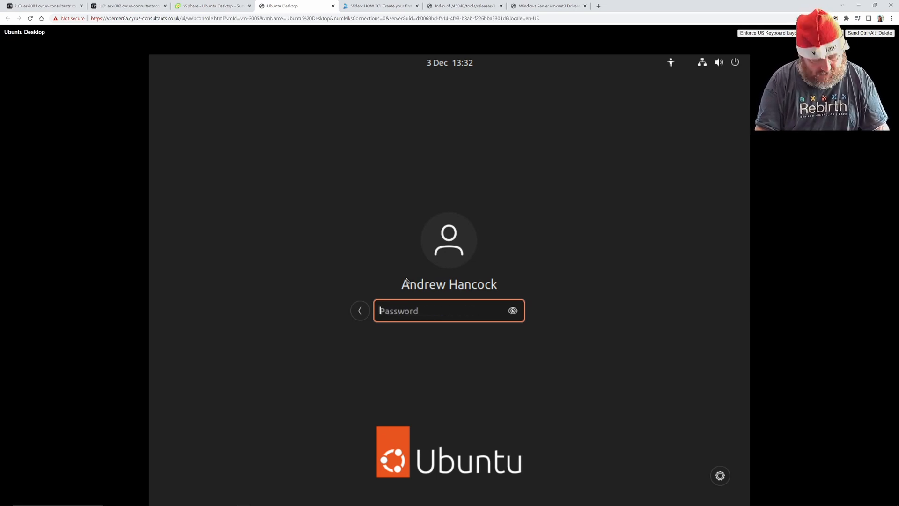
type("*************")
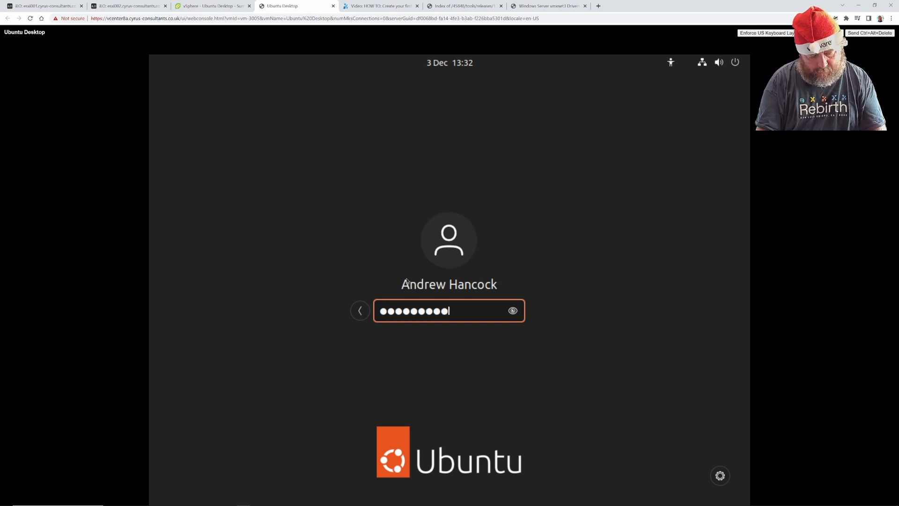
type("*")
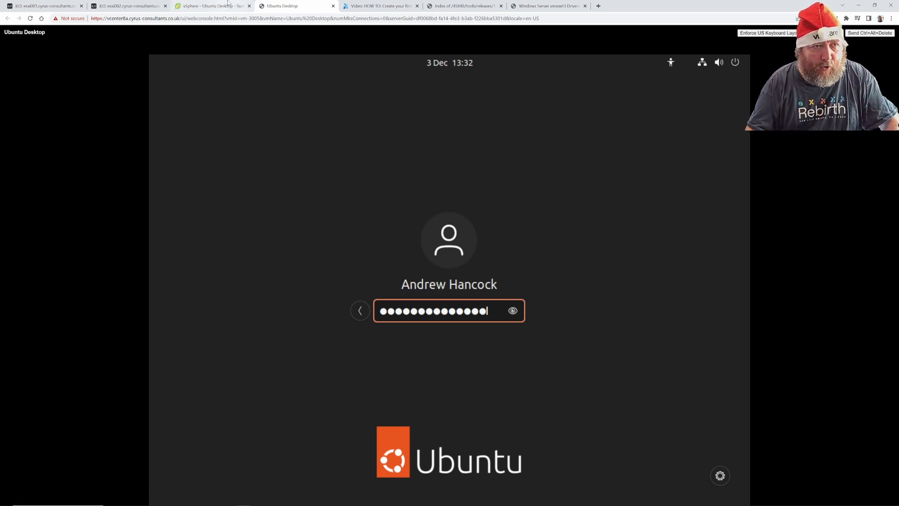
Glance at the VM summary, then return to the console and submit the password.
left_click(214, 7)
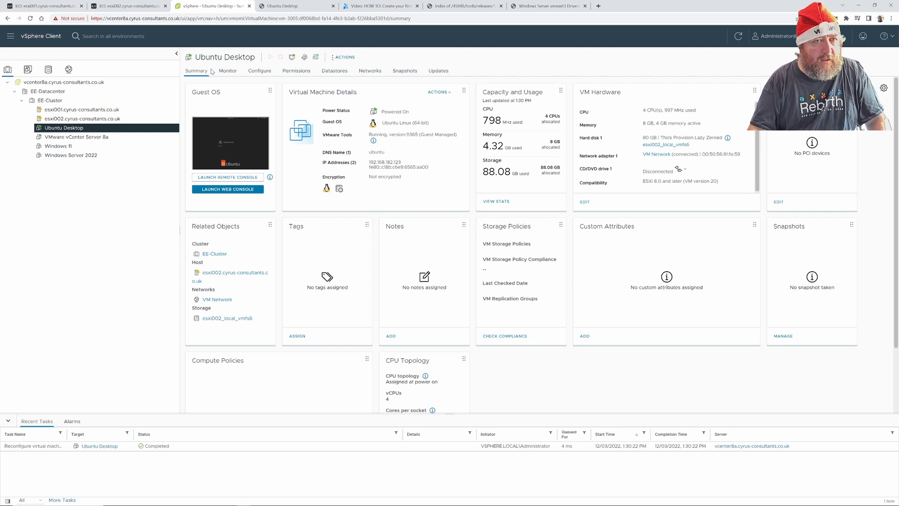
left_click(287, 6)
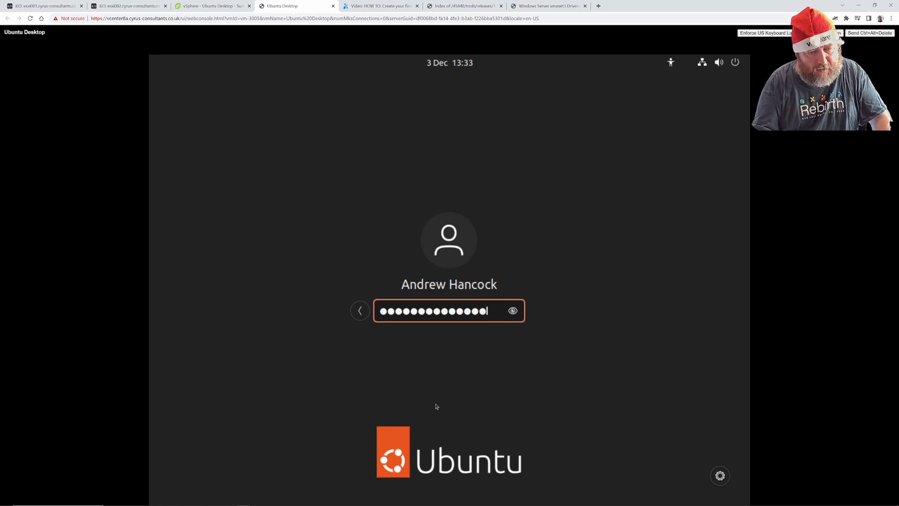
key("Return")
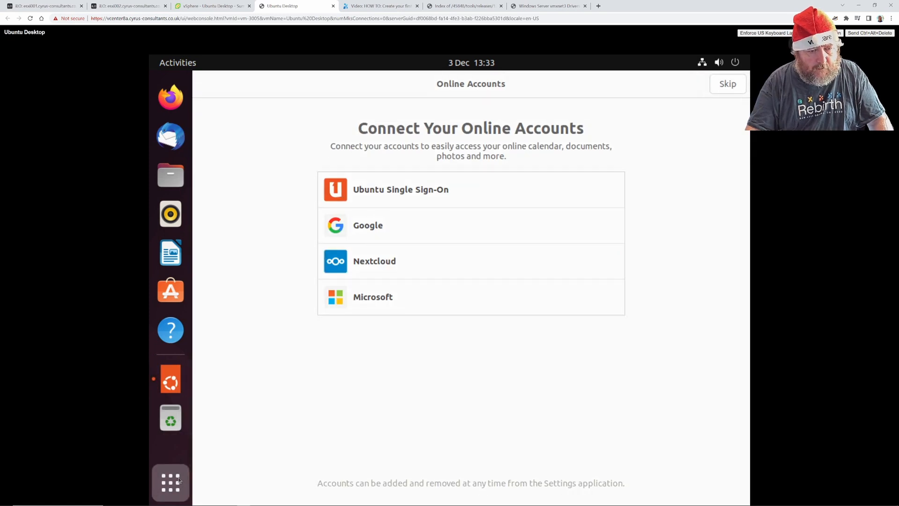
Open a Terminal with Ctrl+Alt+T and maximize it.
left_click(180, 481)
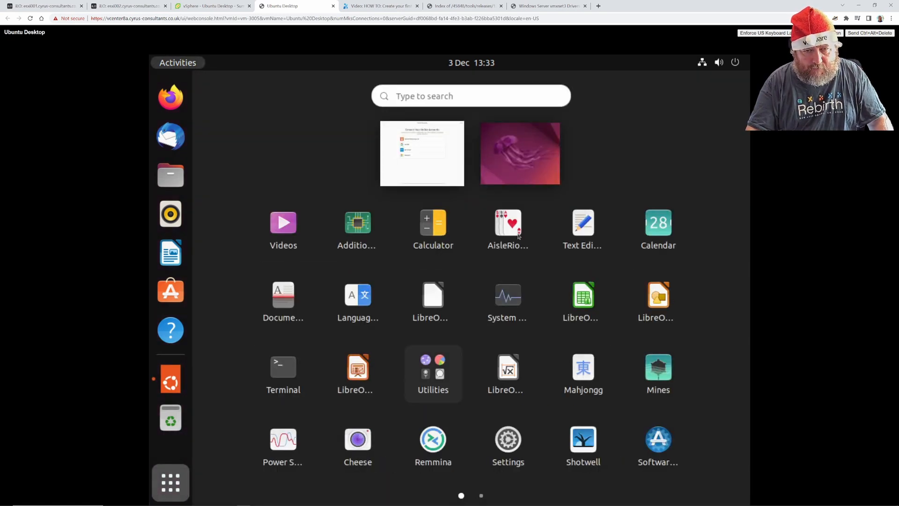
left_click(461, 95)
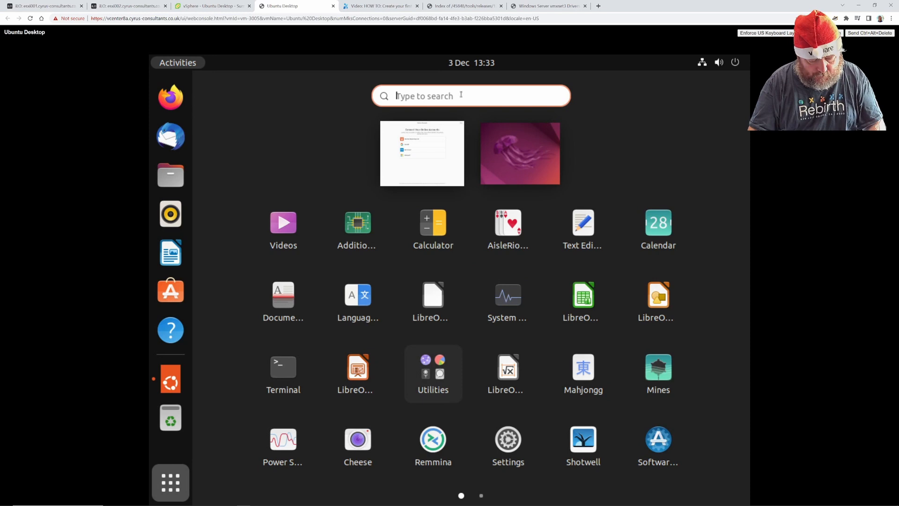
key("ctrl+alt+t")
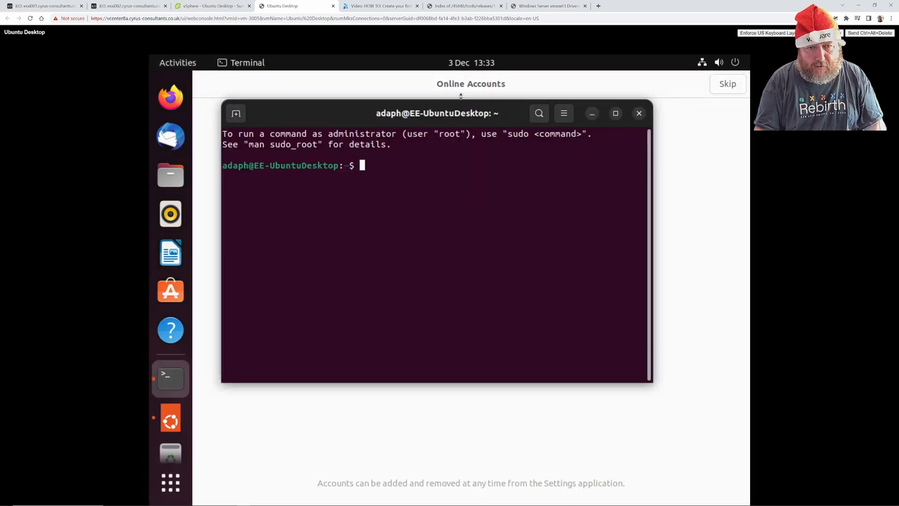
left_click(616, 115)
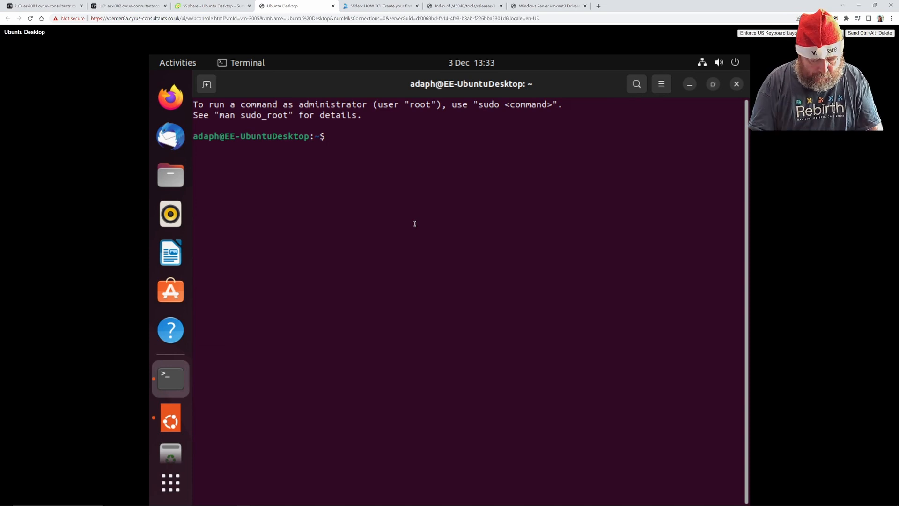
Run ls -al and pwd, then ping 8.8.8.8 and stop it after four replies.
type("ls -al")
key("Return")
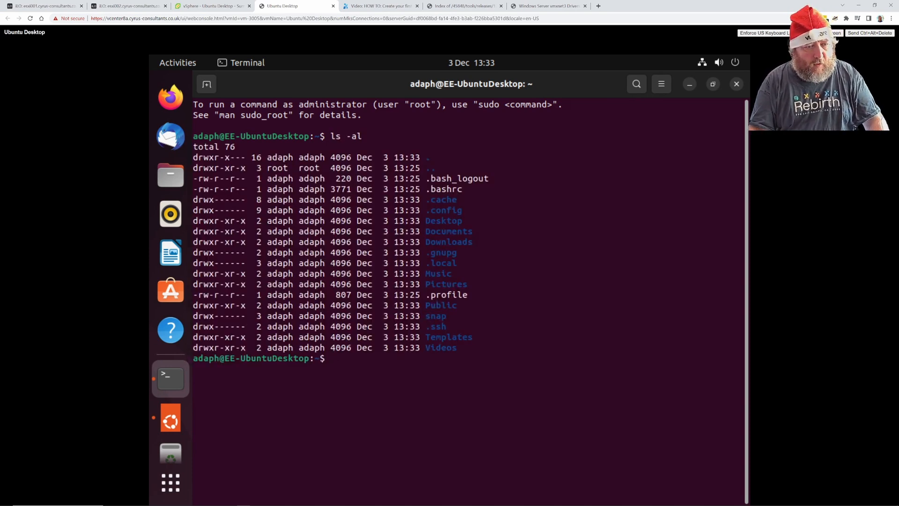
type("pwd")
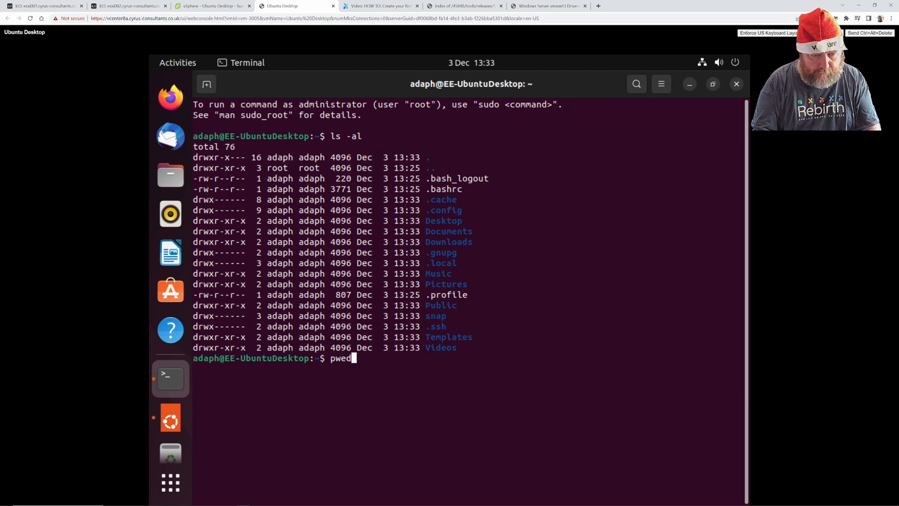
key("Return")
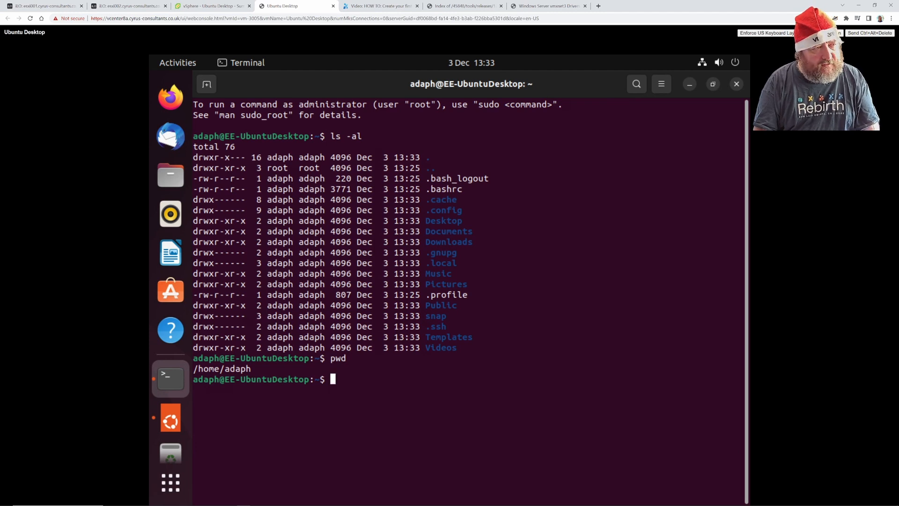
type("ping 8.8.8.8")
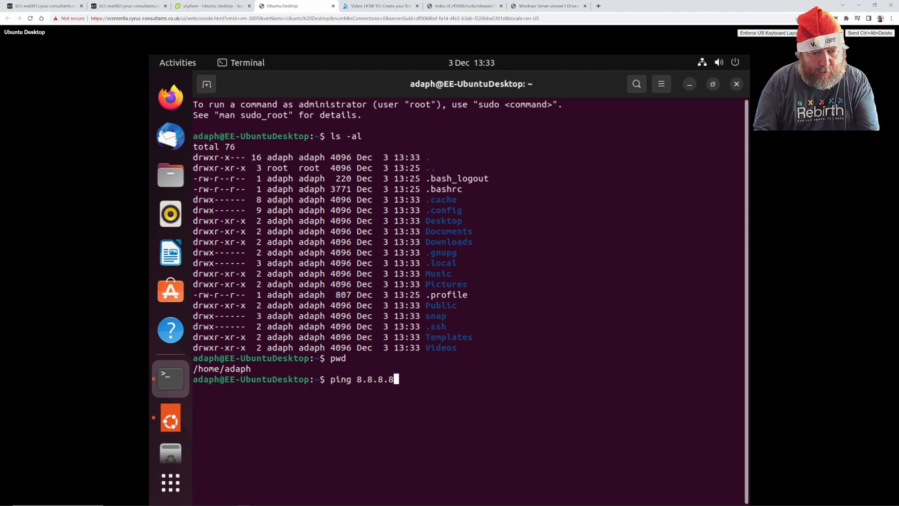
key("Return")
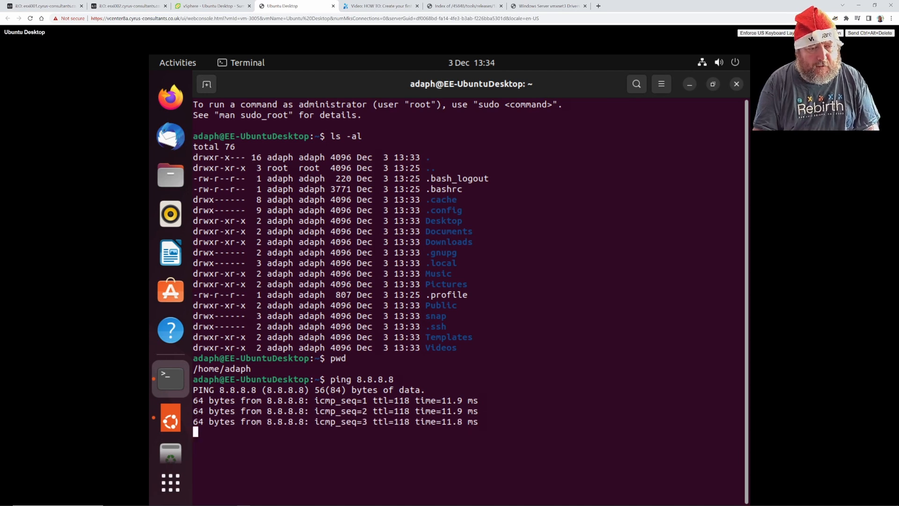
key("ctrl+c")
Run sudo apt-get update and enter the sudo password.
type("s")
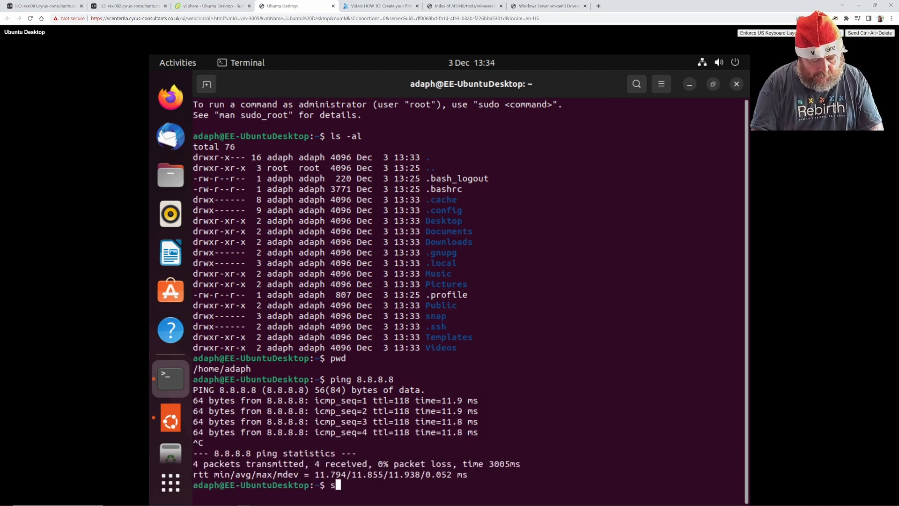
type("udo apt-g")
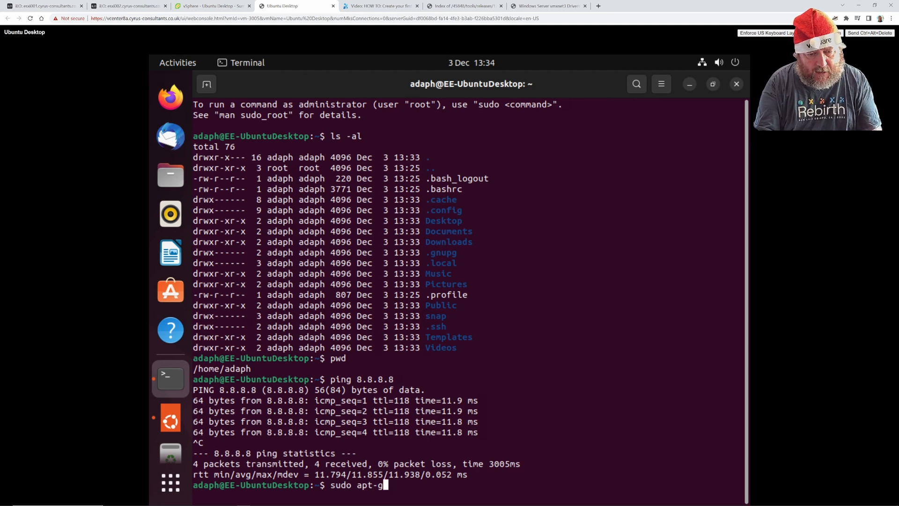
type("et update")
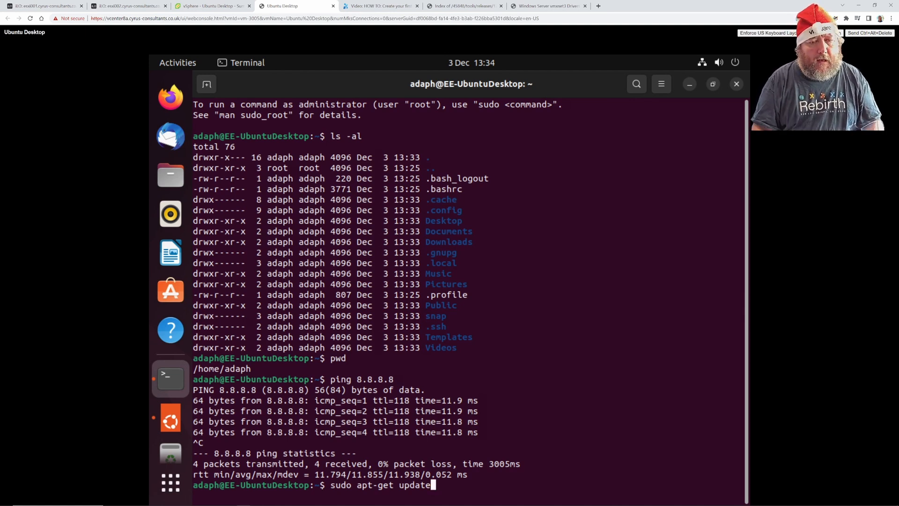
key("Return")
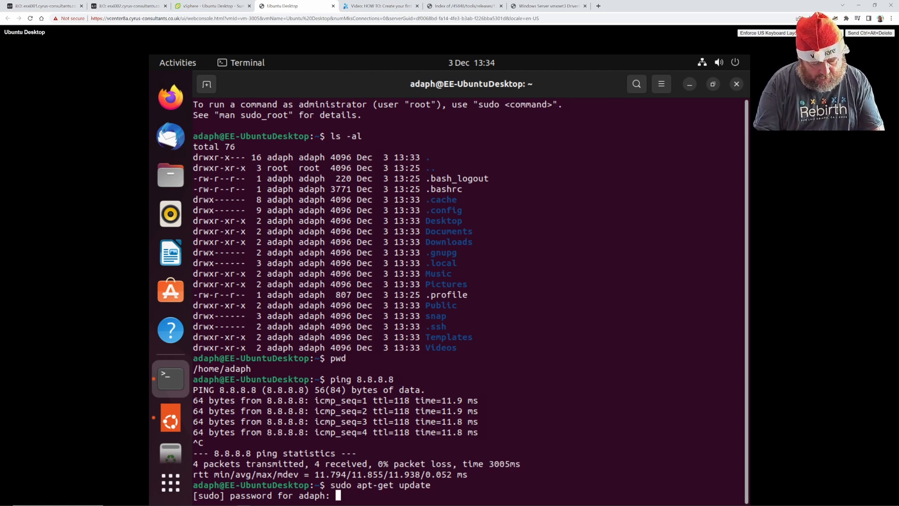
key("Return")
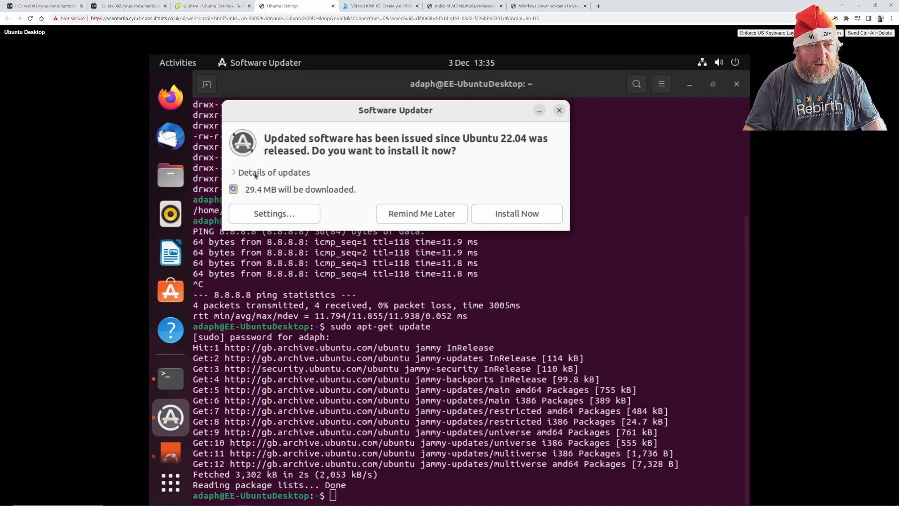
Review the available updates in Software Updater, then close it.
left_click(238, 172)
scroll(314, 213, "down", 2)
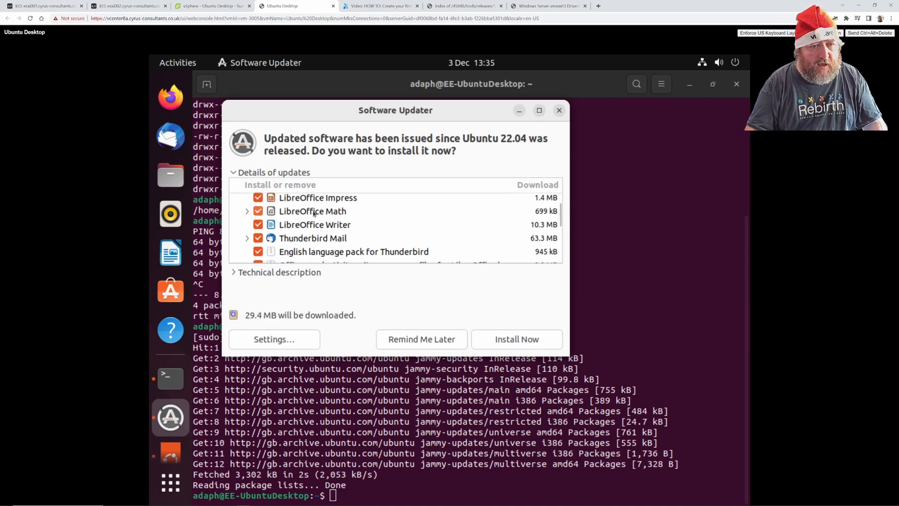
scroll(314, 213, "down", 5)
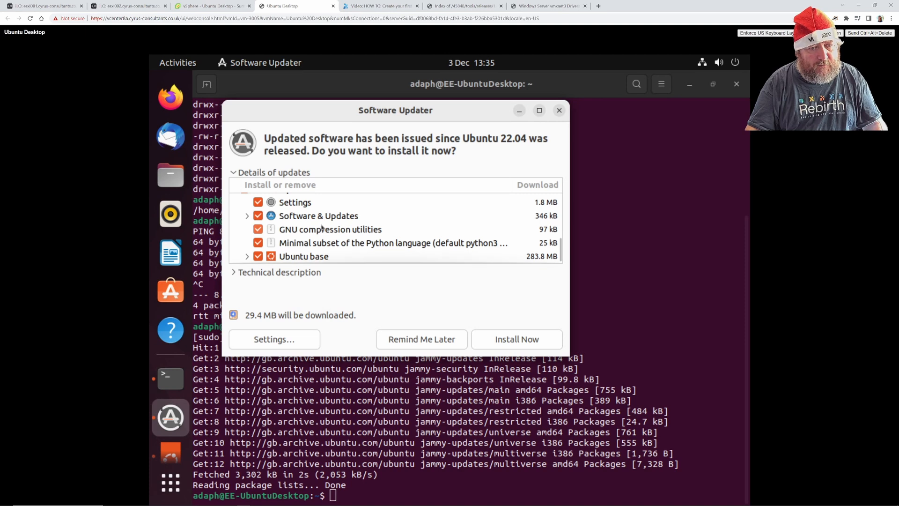
scroll(322, 228, "up", 8)
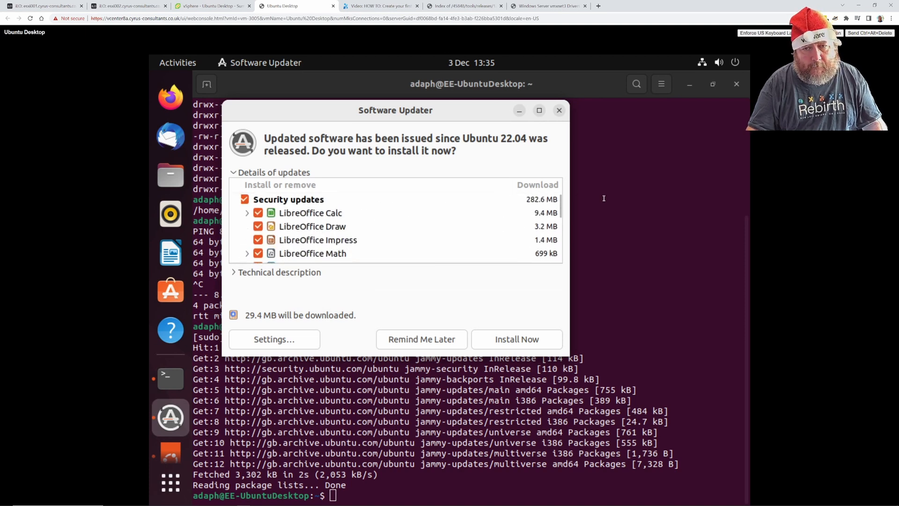
left_click(559, 110)
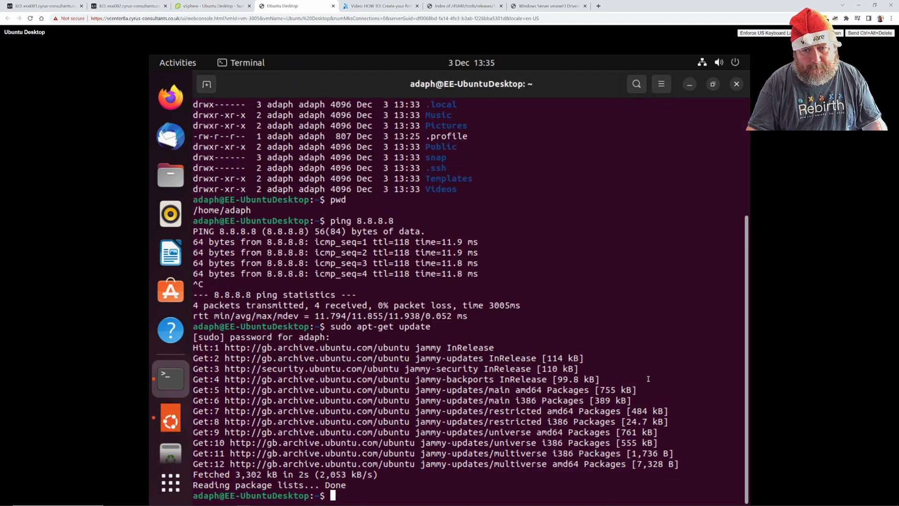
Edit the recalled command into sudo apt-get upgrade, run it and answer Y.
key("Up")
key("BackSpace")
key("BackSpace")
key("BackSpace")
key("BackSpace")
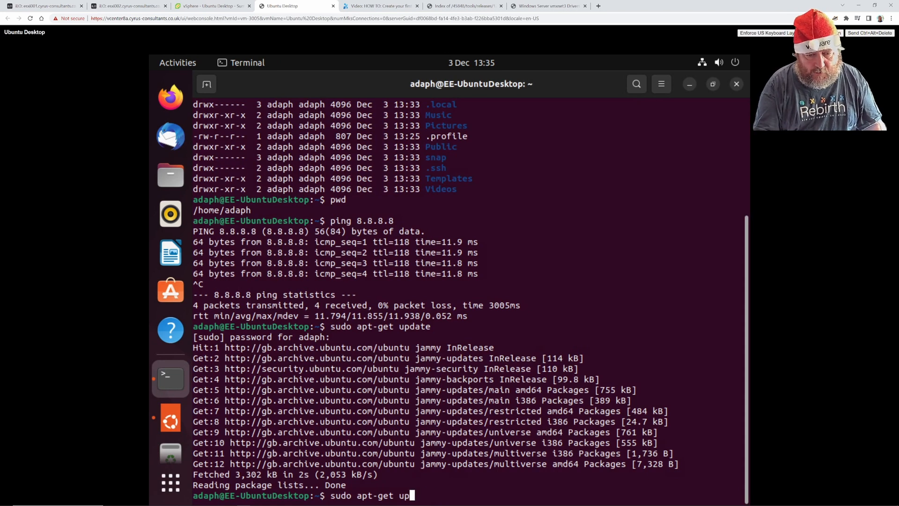
type("grade")
key("Return")
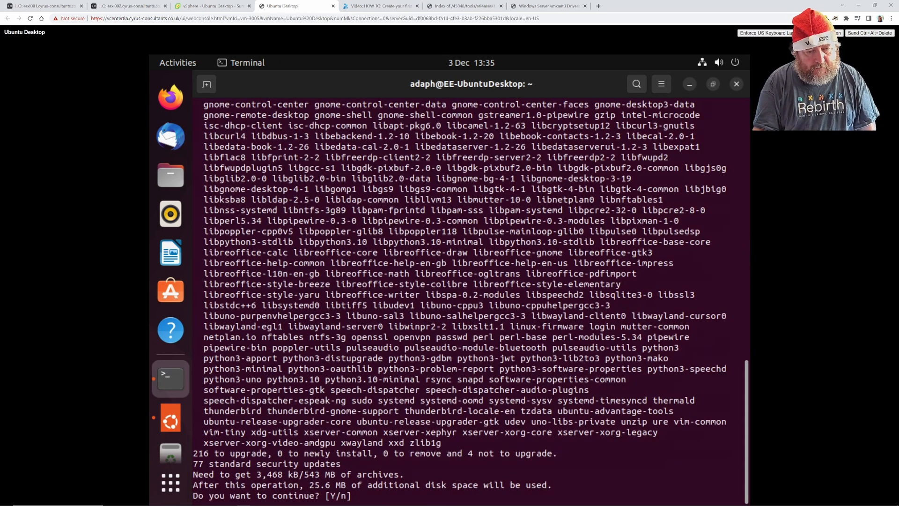
type("Y")
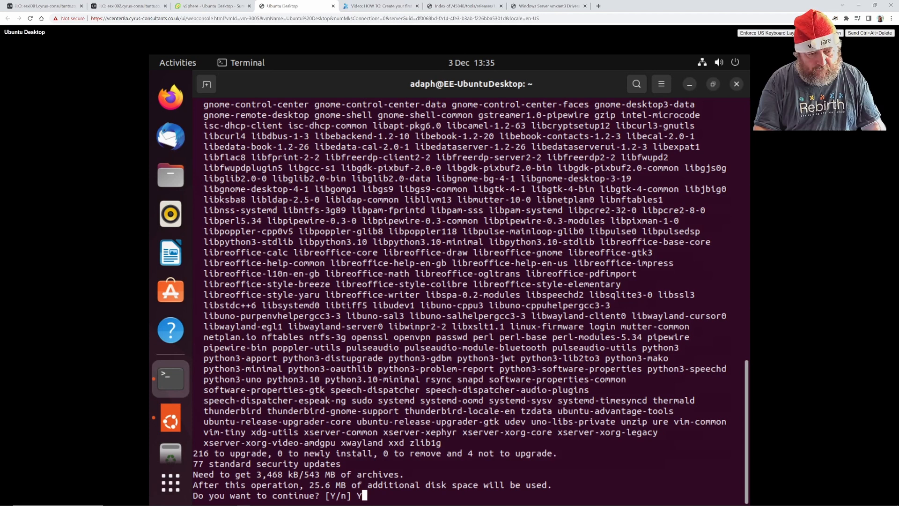
key("Return")
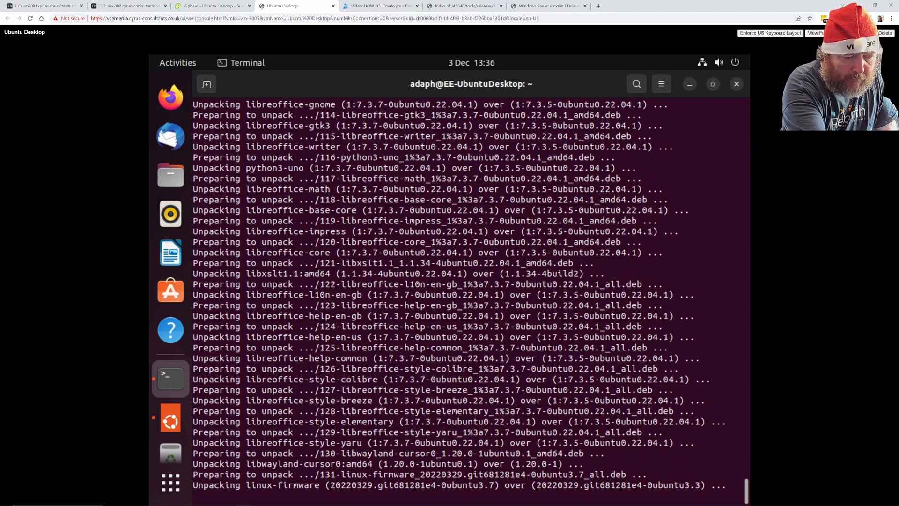
key("F4")
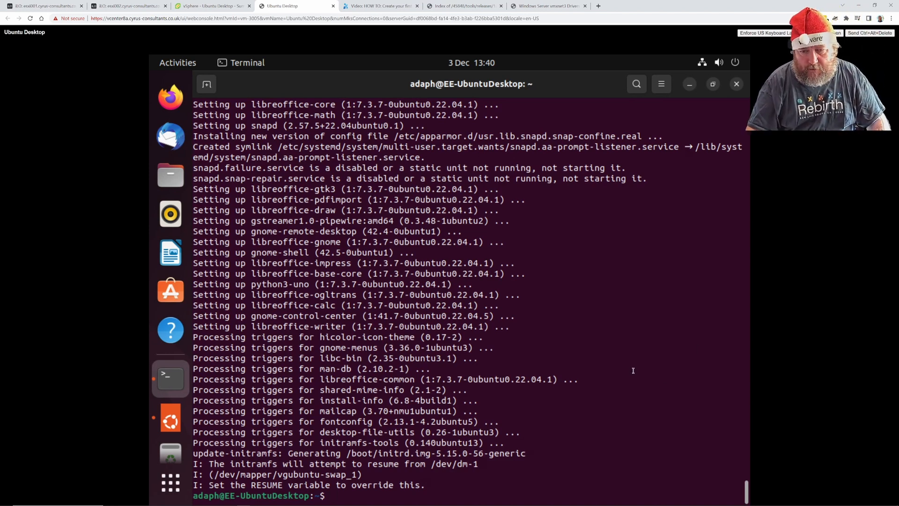
Run ifconfig, then install net-tools with 'sudo apt install net-tools'.
type("ifconfig")
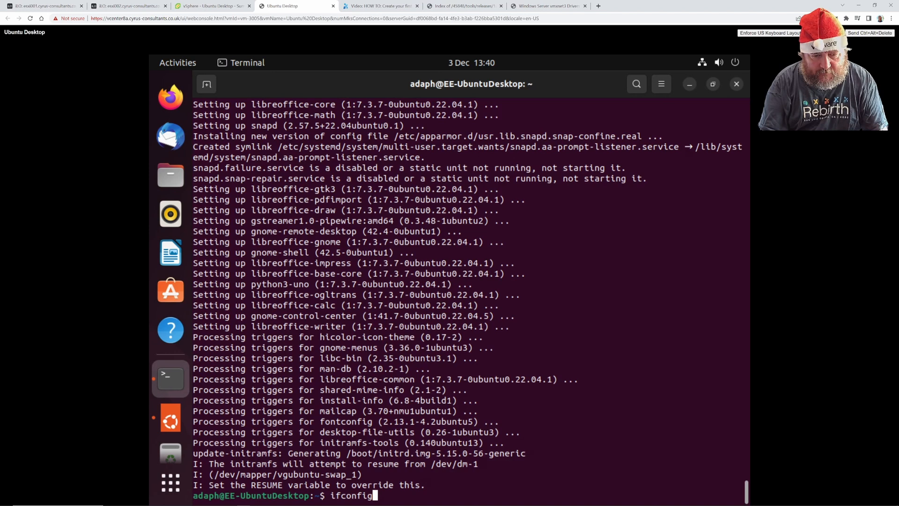
key("Return")
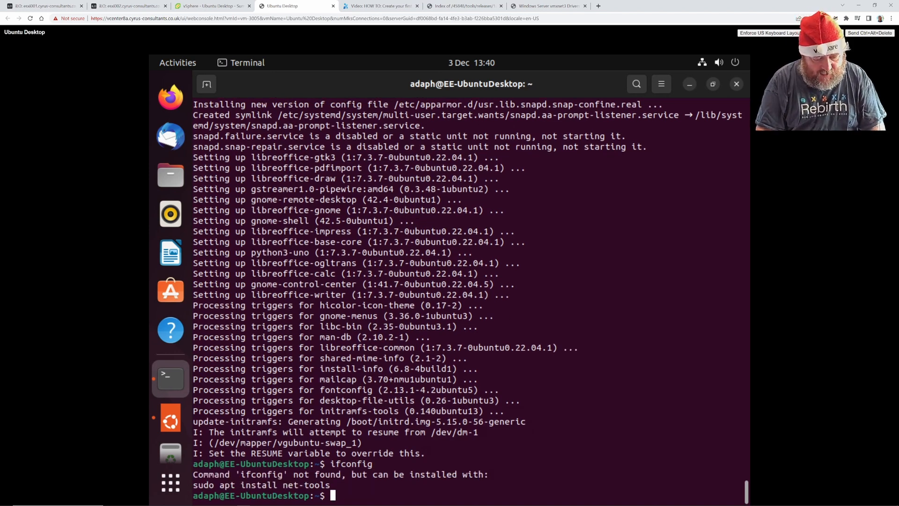
type("sudo ap")
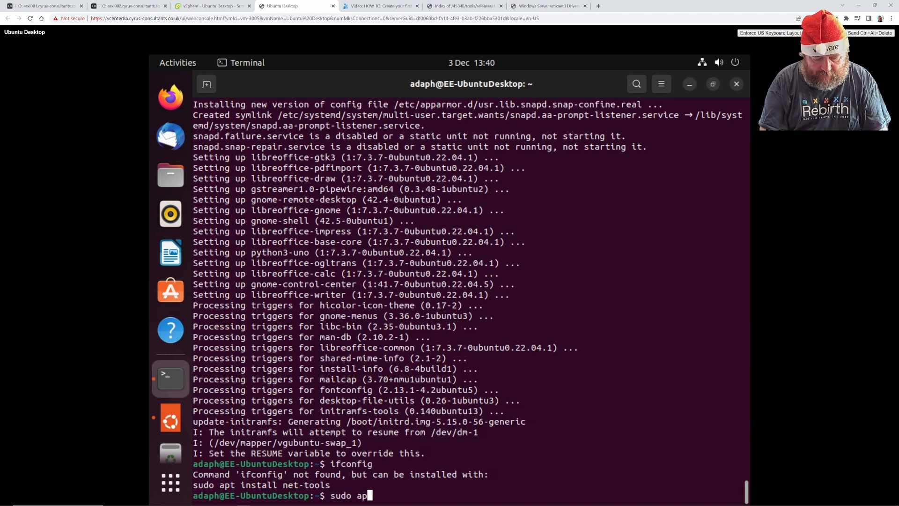
type("t install")
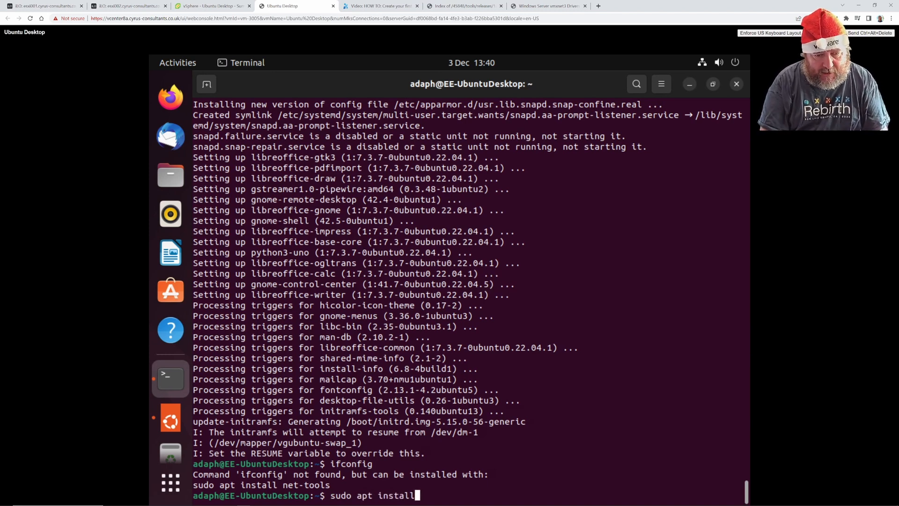
type(" net-tools")
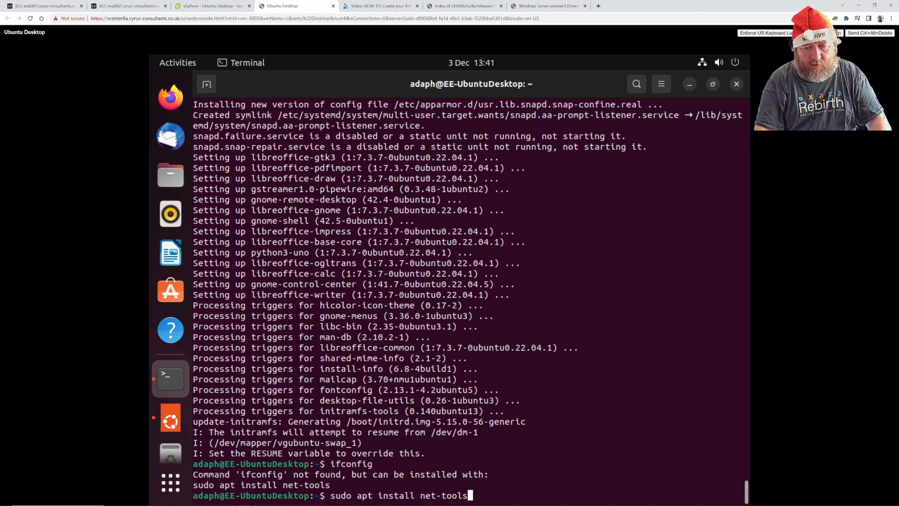
key("Return")
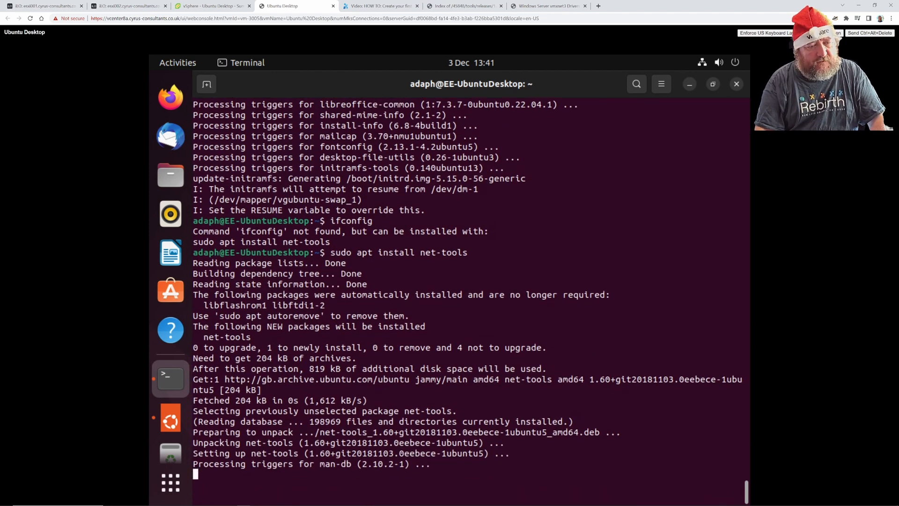
Rerun ifconfig, confirm ens33 is 192.168.182.123 on the Summary tab, then reboot with 'sudo init 6'.
key("Up")
key("Up")
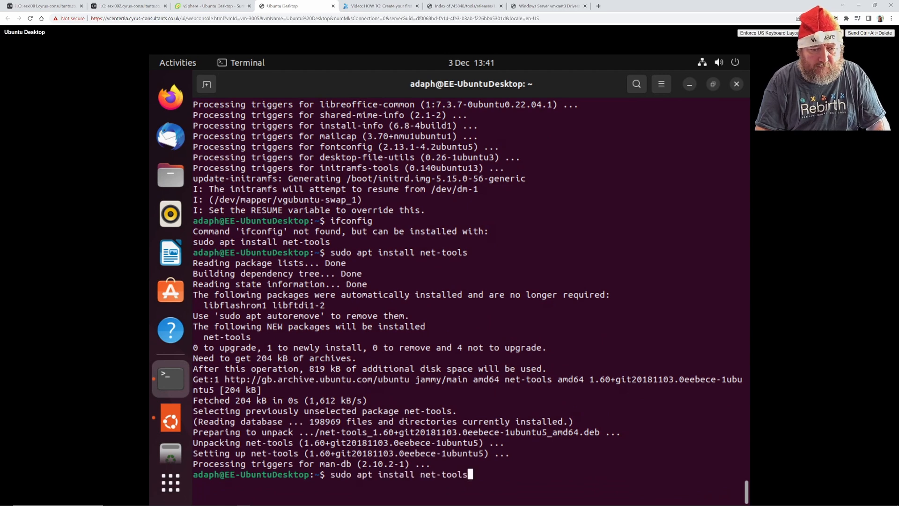
key("Return")
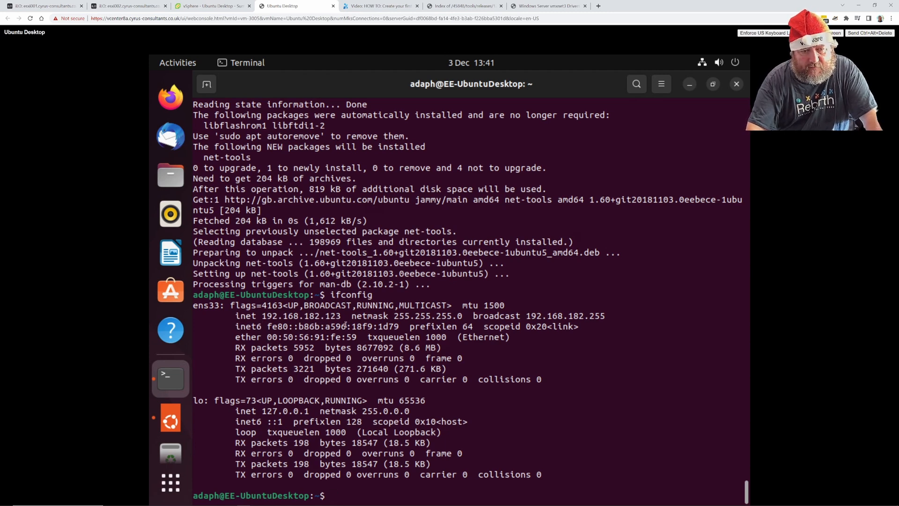
left_click(211, 6)
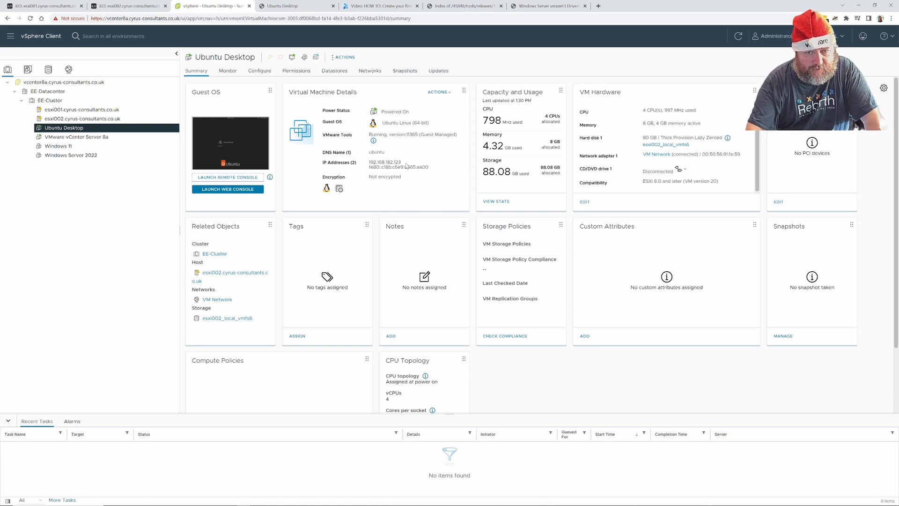
left_click(293, 7)
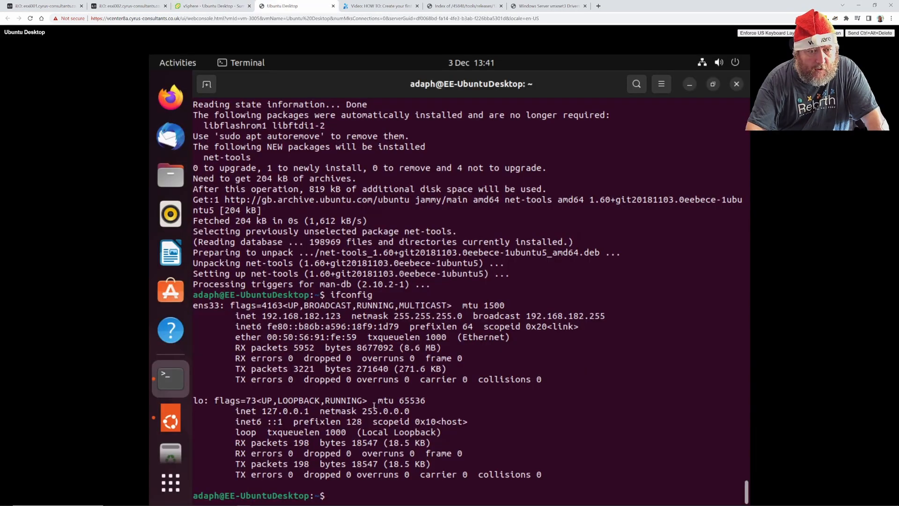
type("sudo i")
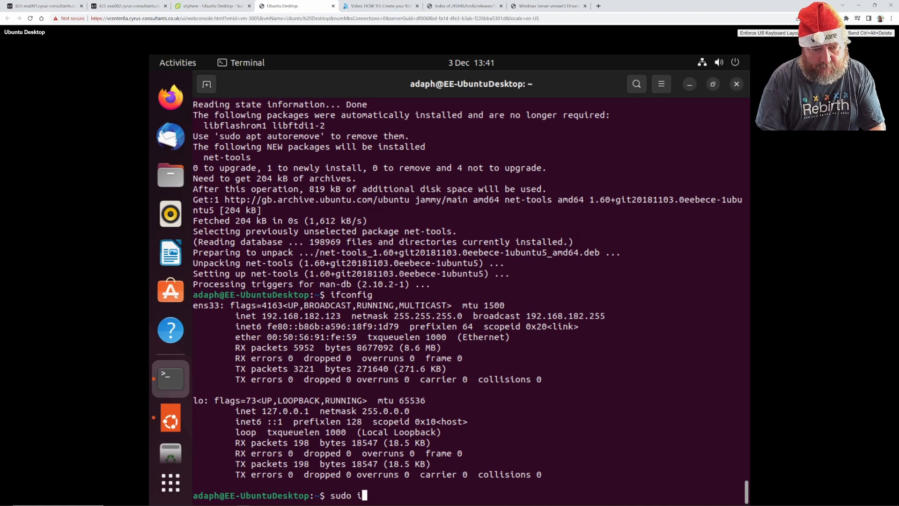
type("nit 6")
key("Return")
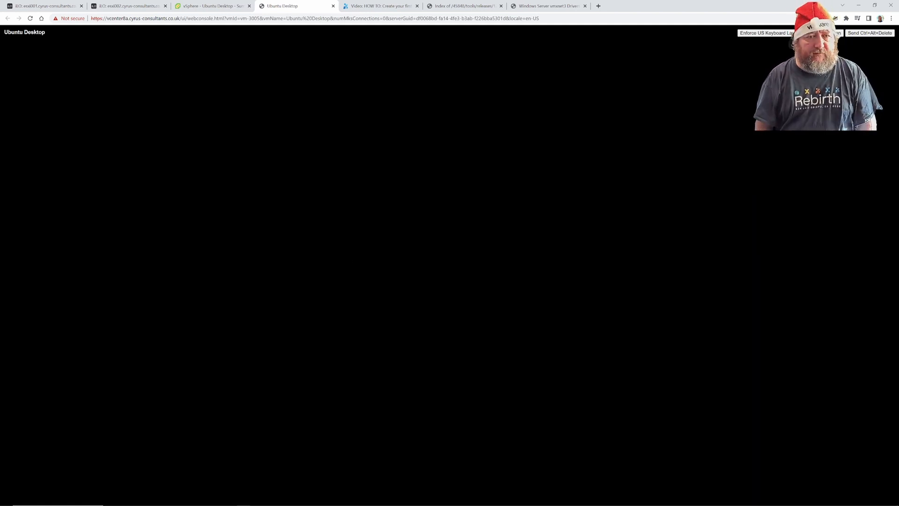
Boot straight past the GRUB menu and sign in to the user account with its password.
key("Return")
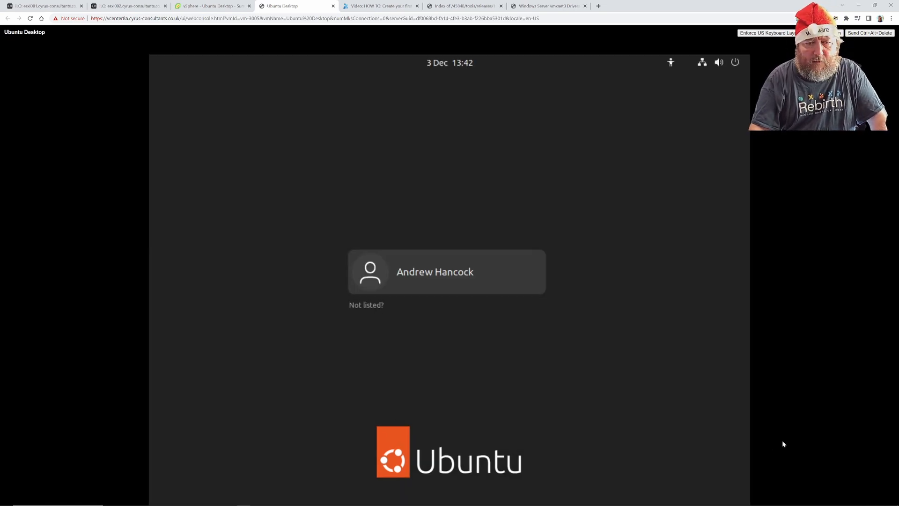
left_click(467, 276)
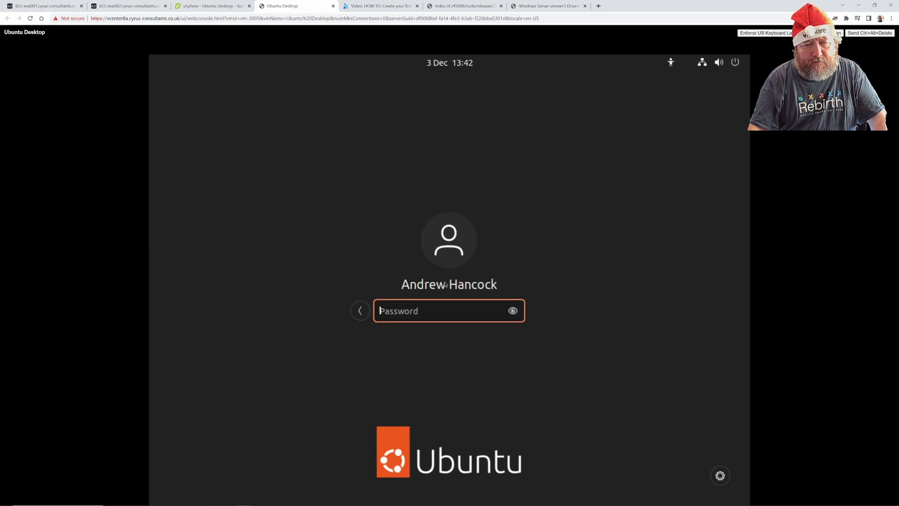
type("•••")
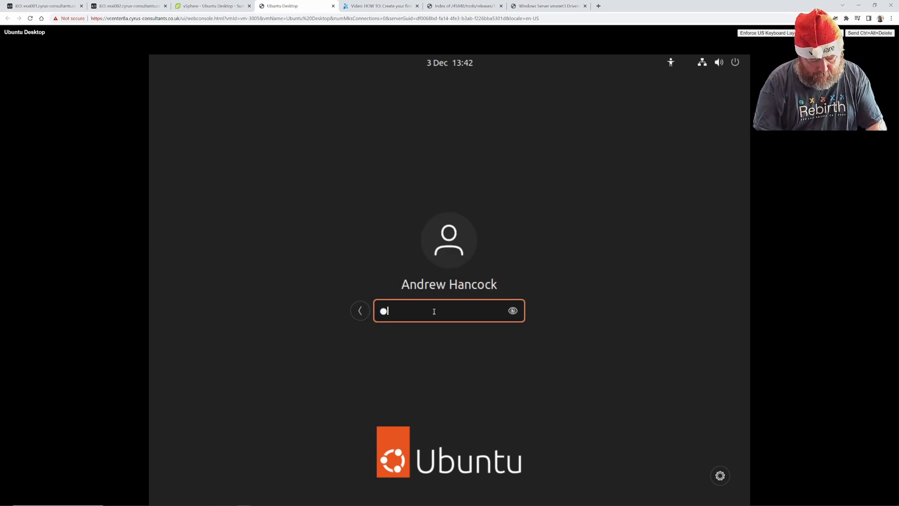
key("BackSpace")
key("BackSpace")
key("BackSpace")
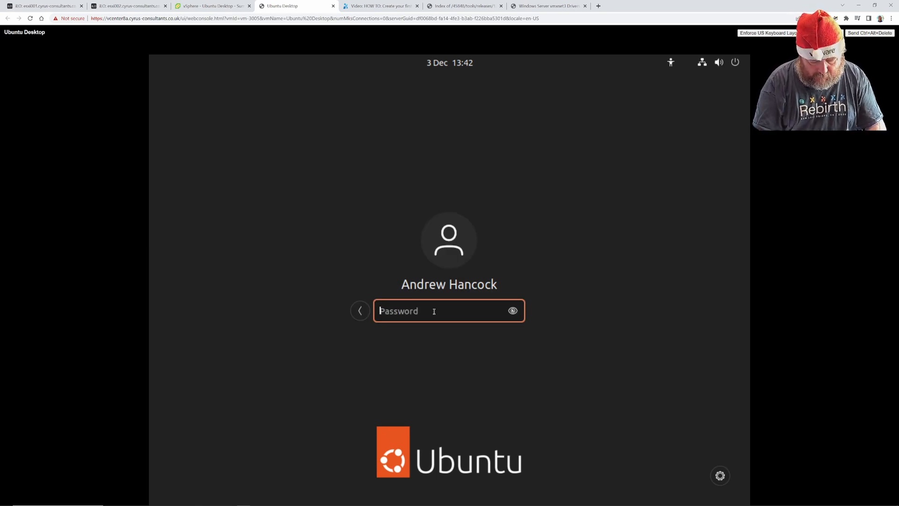
type("•••••••••••")
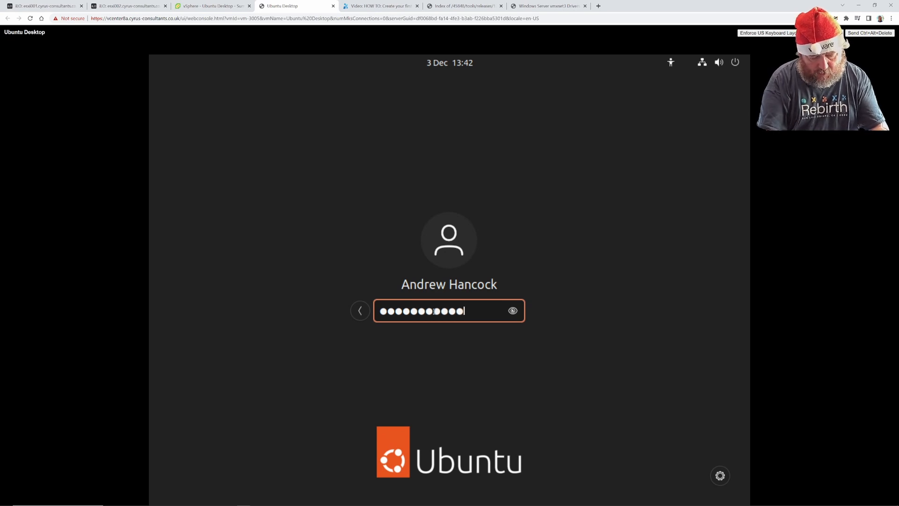
type("•••")
key("Return")
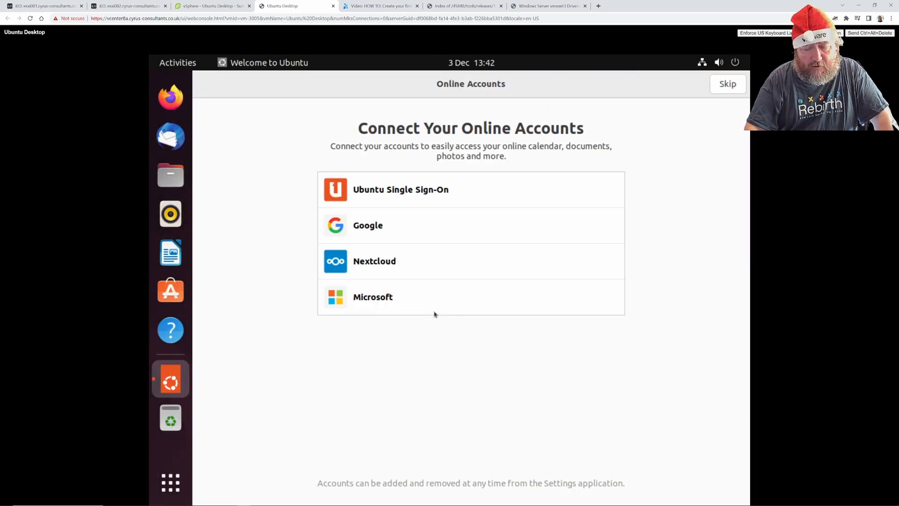
Skip Online Accounts and Livepatch, keep defaults for Help improve Ubuntu and Privacy, then finish with Done.
left_click(727, 86)
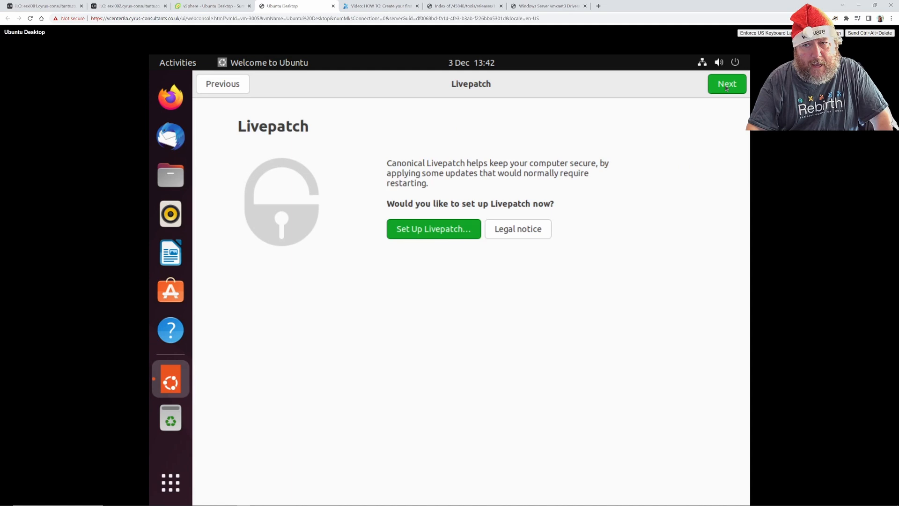
left_click(726, 86)
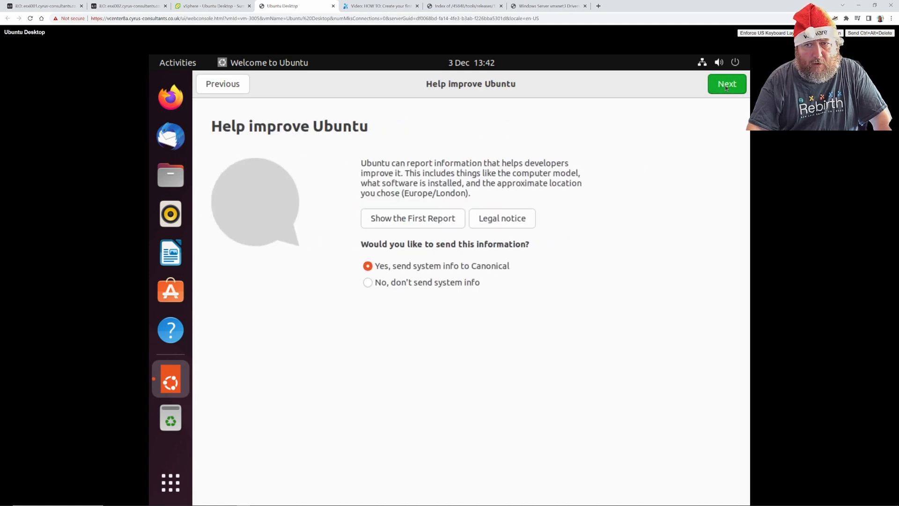
left_click(726, 86)
left_click(724, 89)
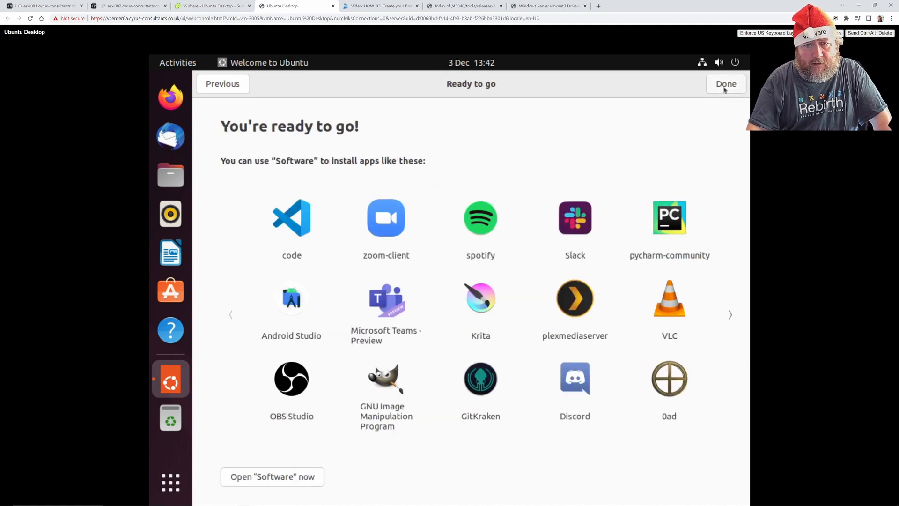
left_click(725, 89)
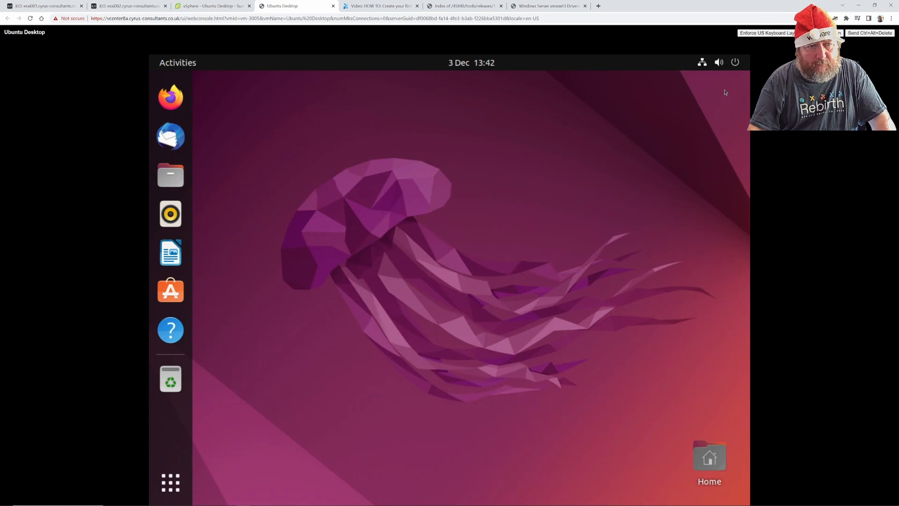